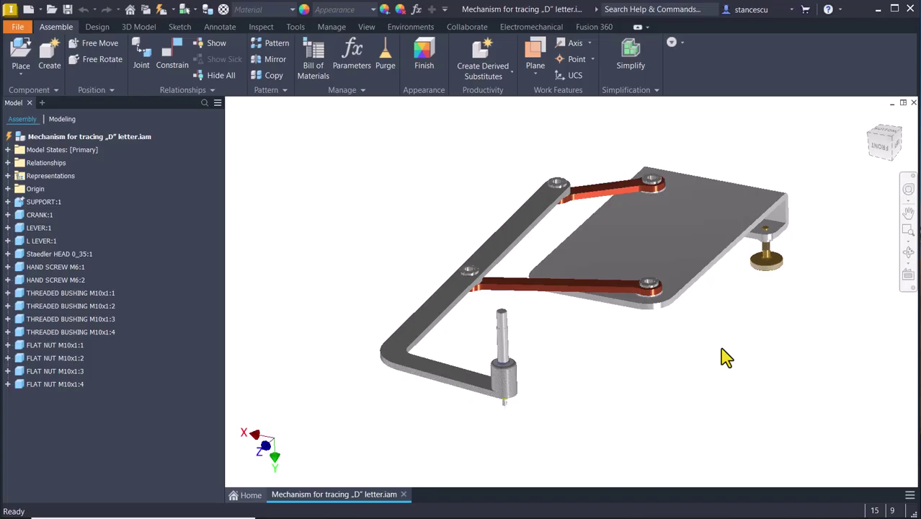
shift+middle_drag(722, 352, 758, 287)
scroll(699, 389, up, 10)
scroll(758, 287, down, 10)
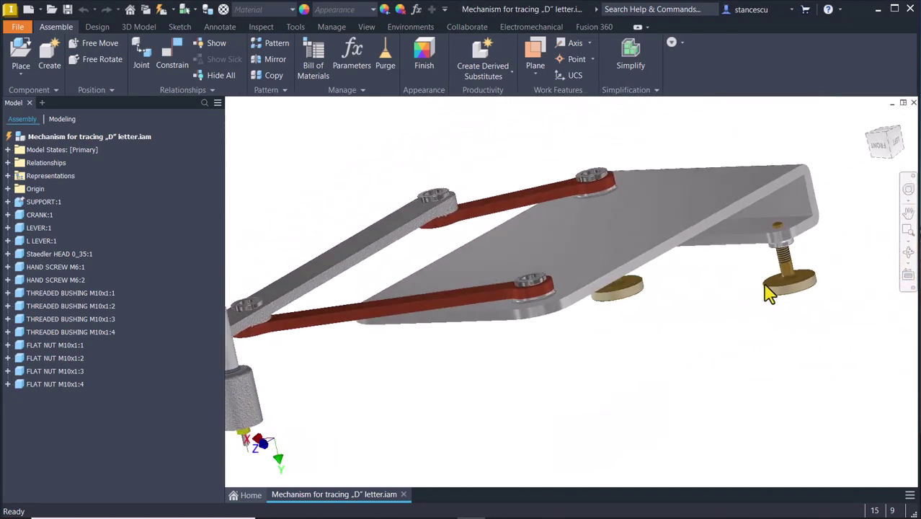
key(F6)
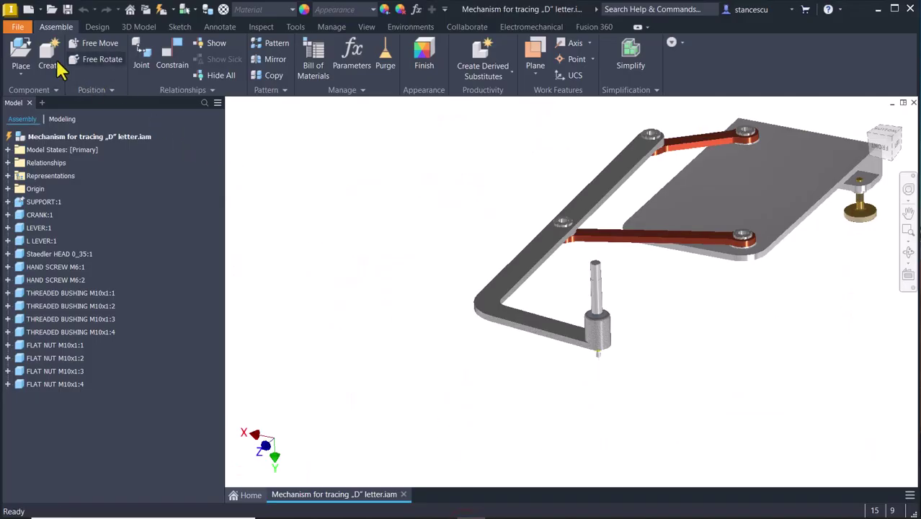
- Create a new assembly from the Standard (mm).iam template and place one SUPPORT.ipt in it as a grounded component
click(28, 9)
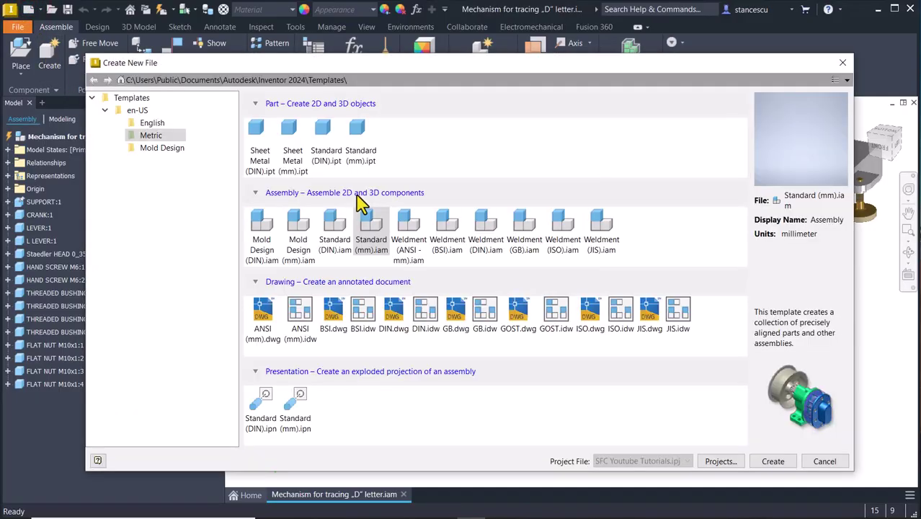
double_click(376, 226)
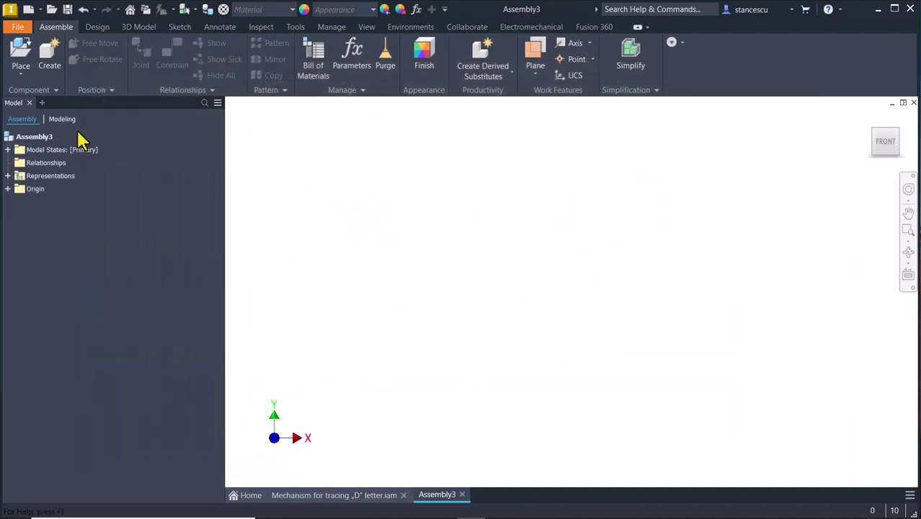
click(20, 65)
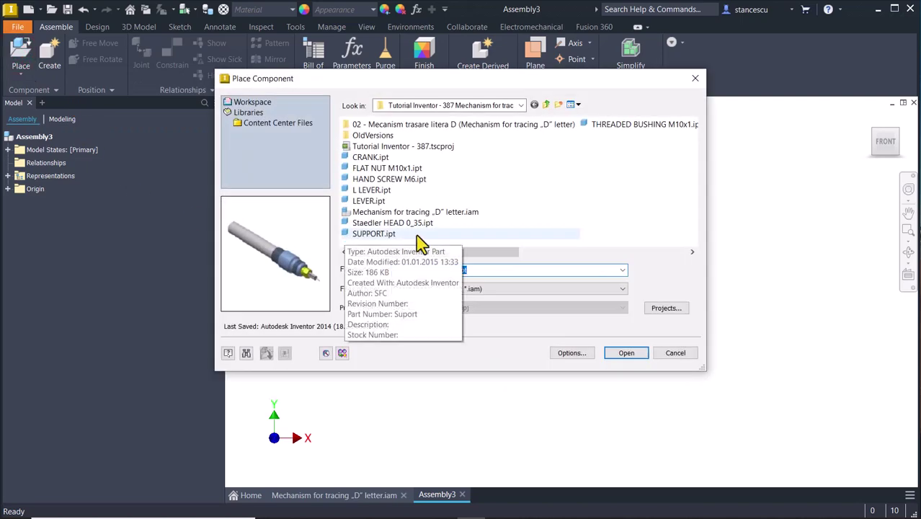
click(362, 237)
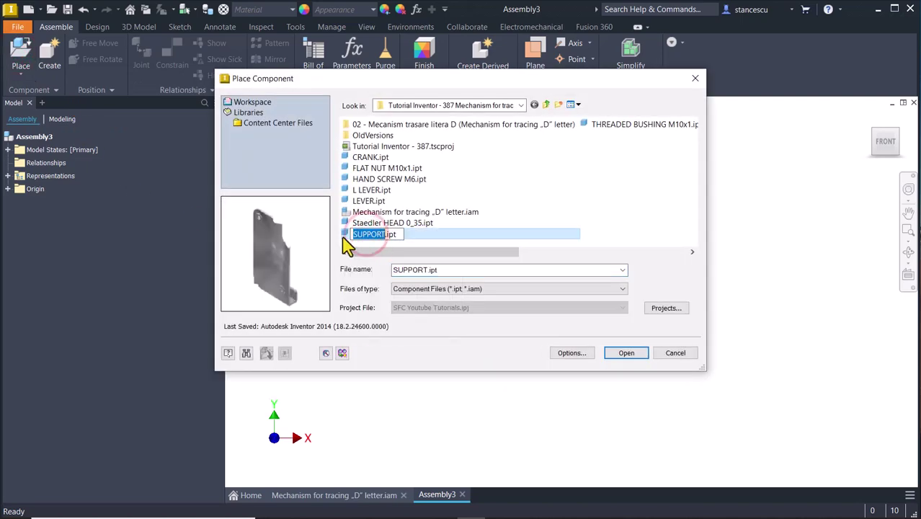
double_click(344, 236)
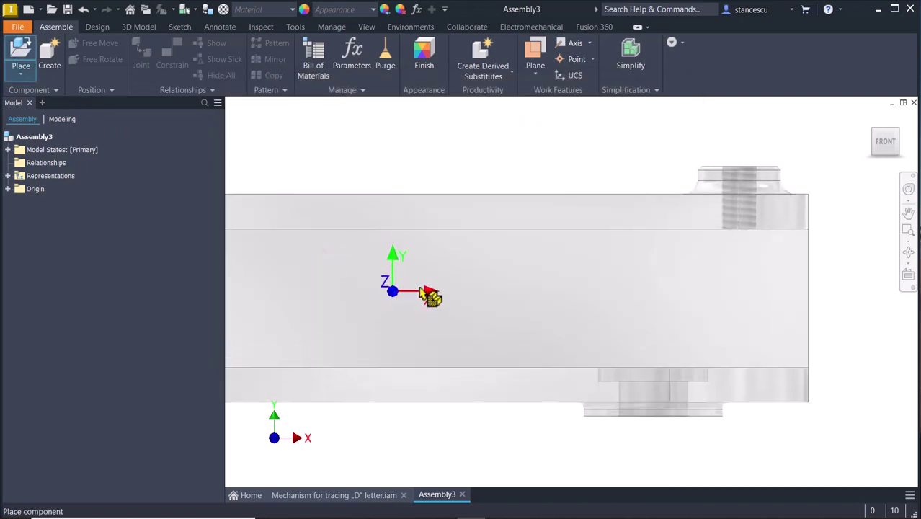
right_click(465, 267)
click(509, 273)
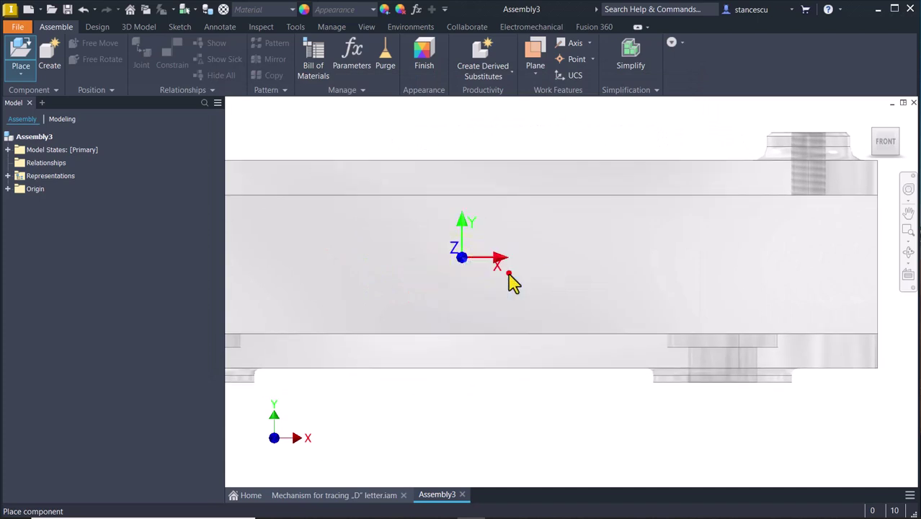
key(F6)
scroll(487, 264, up, 5)
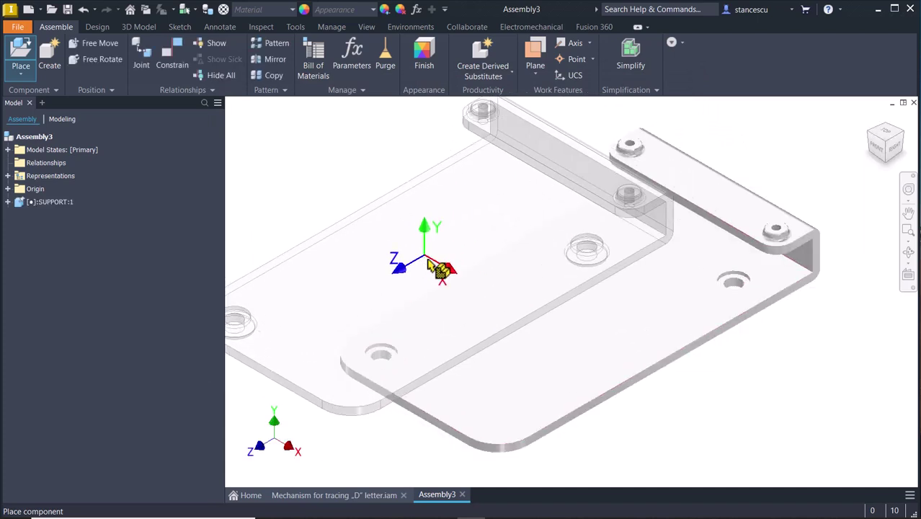
scroll(432, 252, down, 3)
key(Escape)
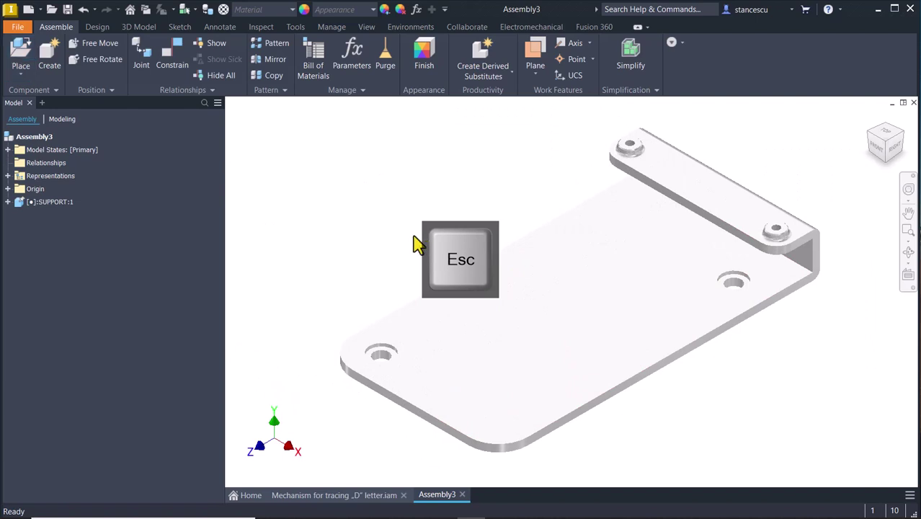
- Turn the support to the isometric view between the bottom, front and left faces and set it as the home view
shift+middle_drag(419, 245, 812, 239)
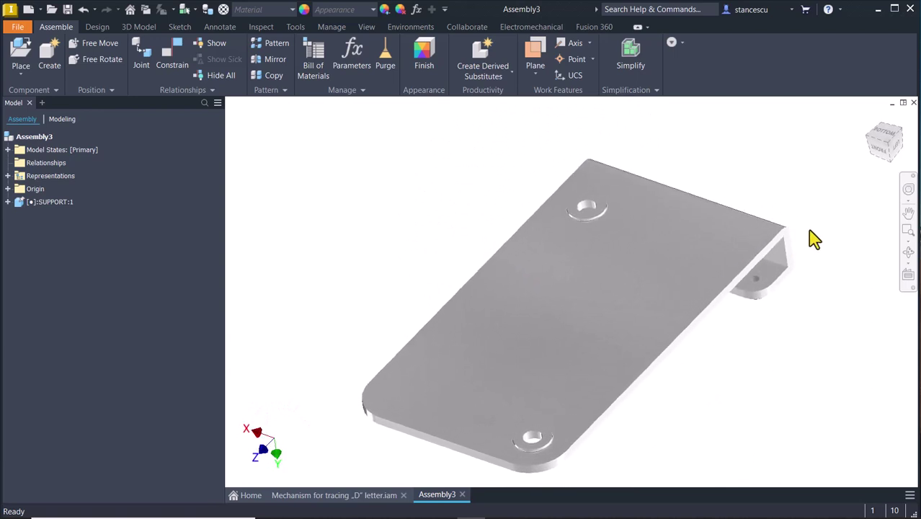
click(889, 144)
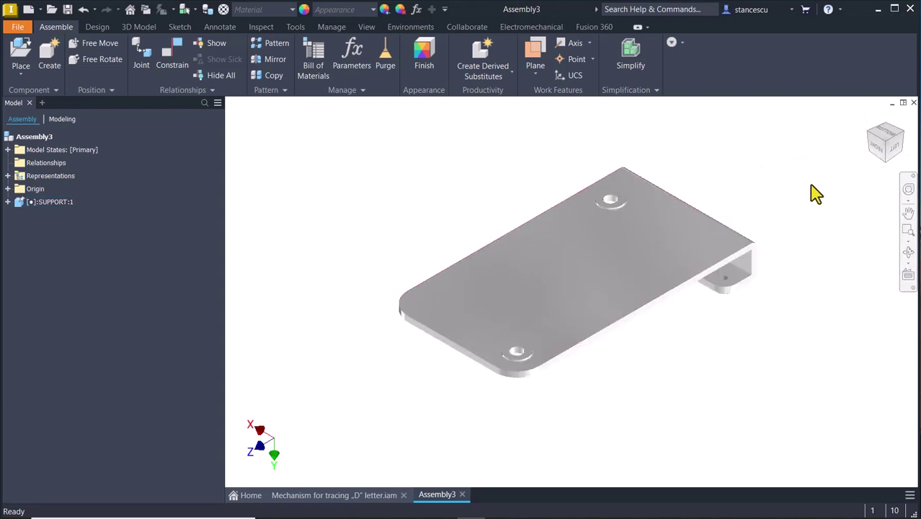
right_click(887, 149)
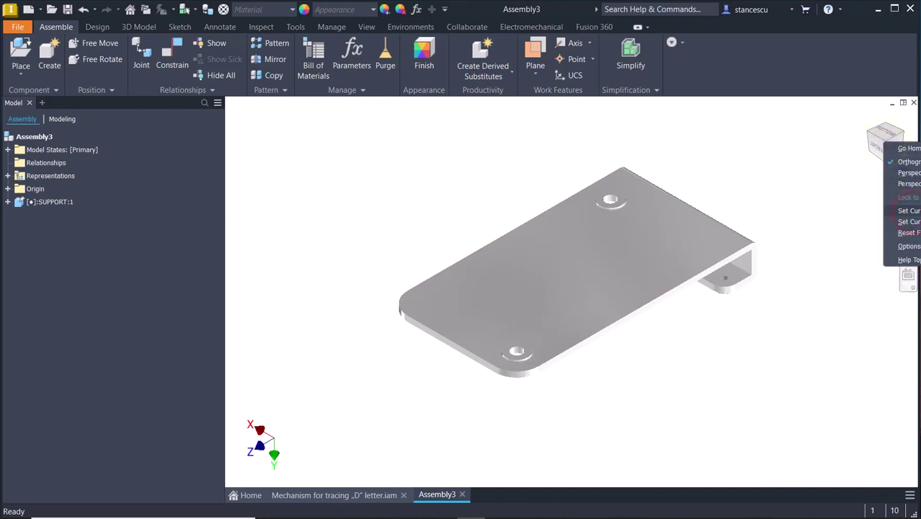
drag(803, 200, 822, 234)
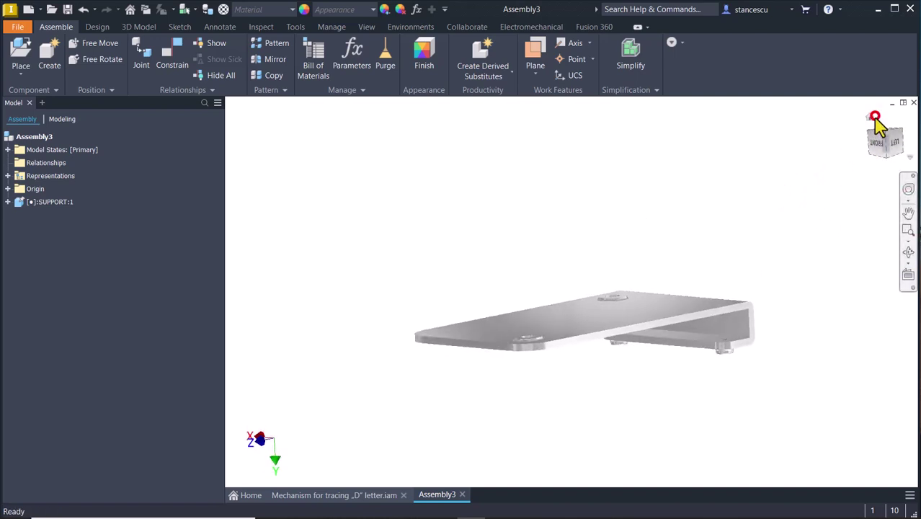
click(875, 119)
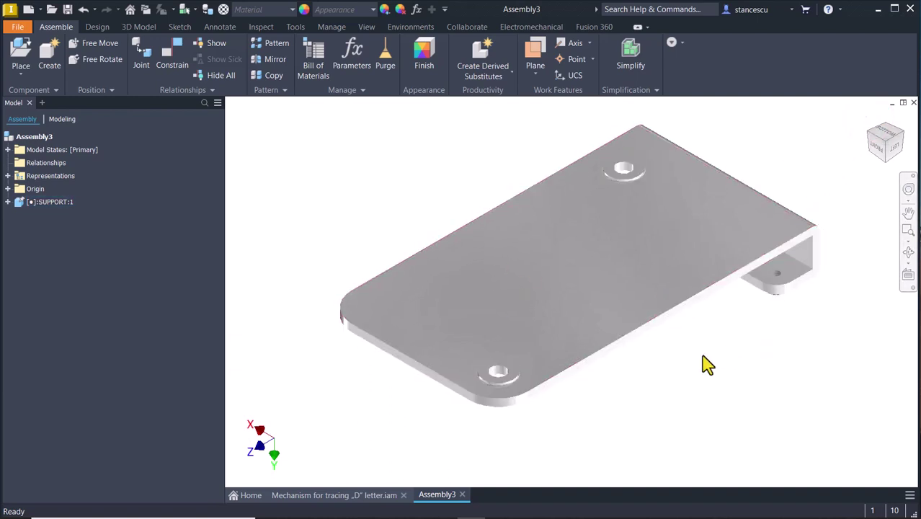
- Try to move the support plate to test whether it is grounded
click(677, 379)
click(670, 275)
mouse_move(650, 267)
mouse_down()
mouse_move(617, 277)
mouse_move(652, 264)
mouse_up()
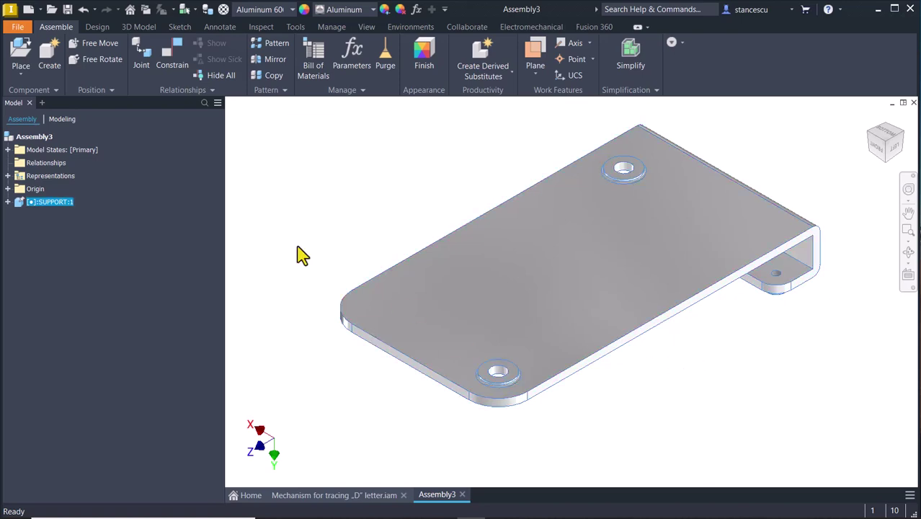
- Place one CRANK.ipt in free space beside the long edge of the support plate
click(21, 51)
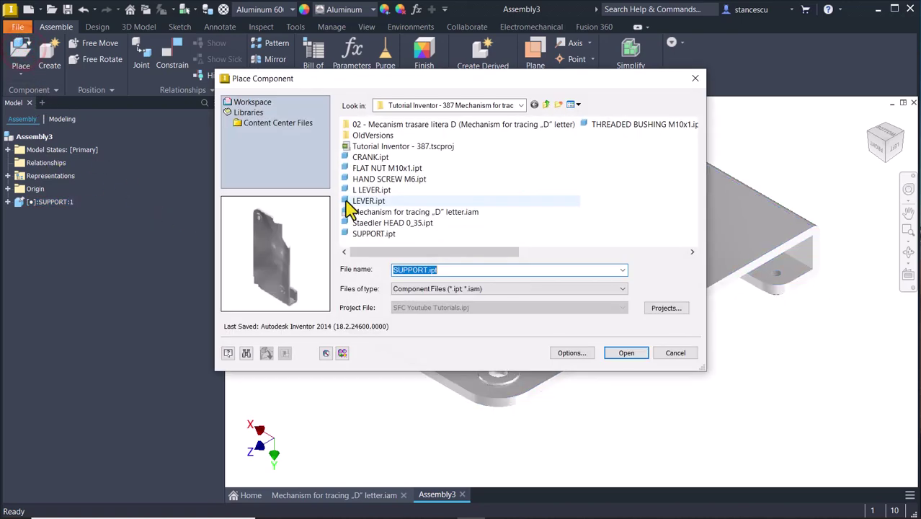
double_click(375, 159)
click(437, 153)
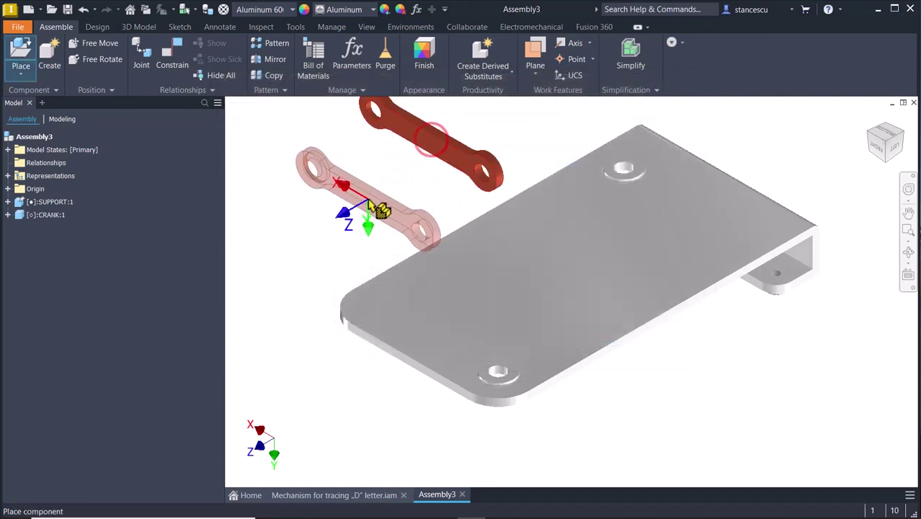
key(Escape)
- Place four instances of FLAT NUT M10x1.ipt in a row beyond the bent end of the support plate
key(p)
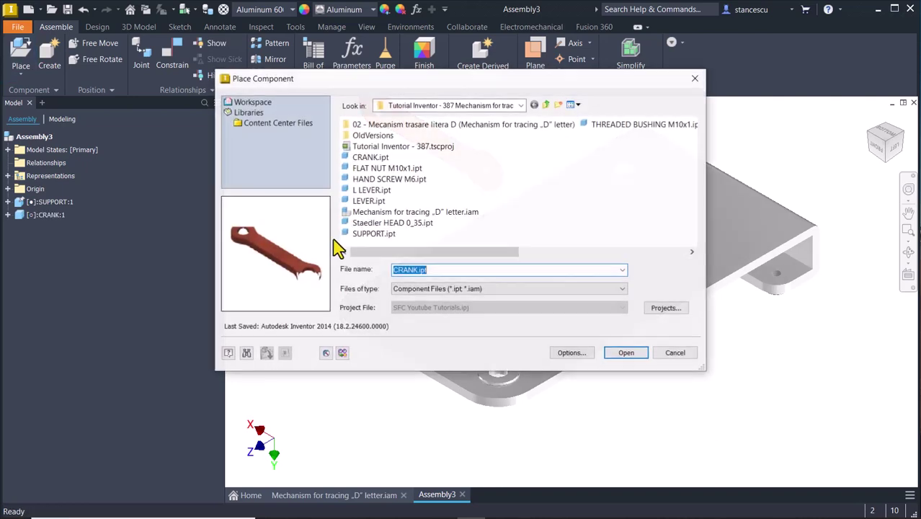
click(384, 168)
double_click(384, 169)
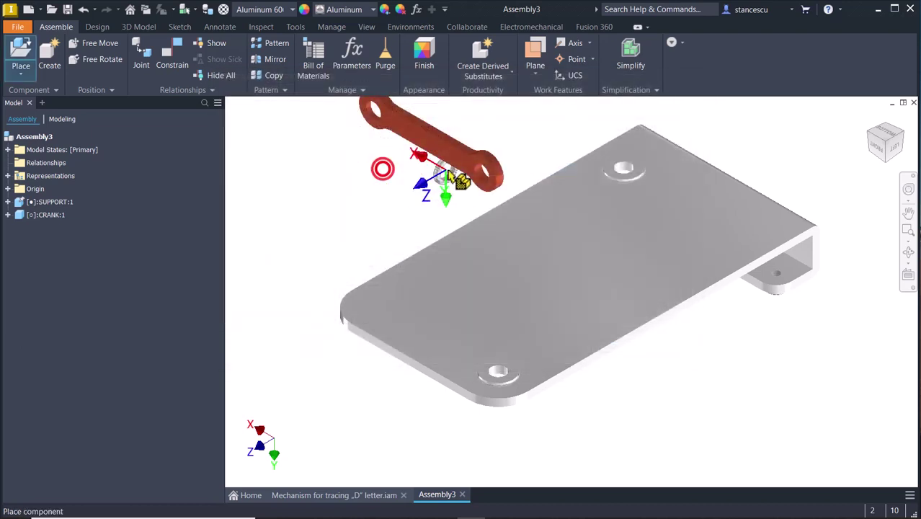
click(721, 127)
click(738, 138)
click(760, 148)
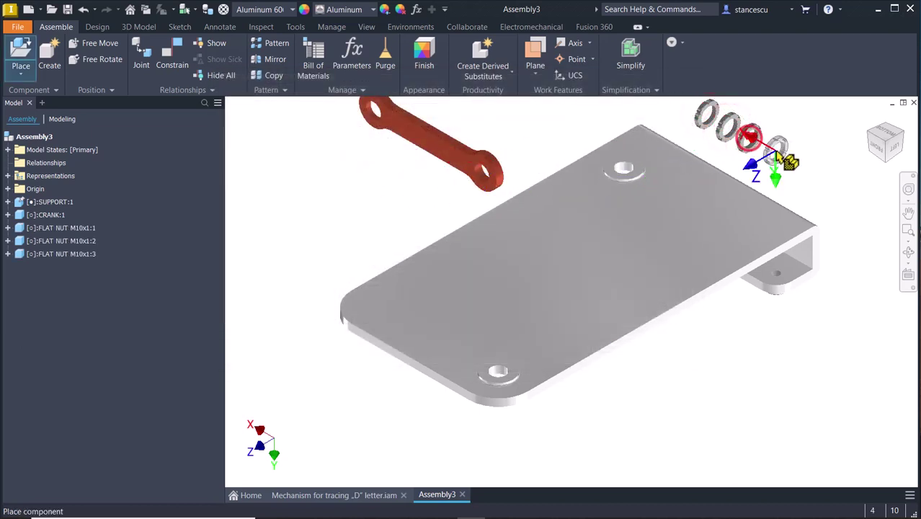
click(787, 159)
key(Escape)
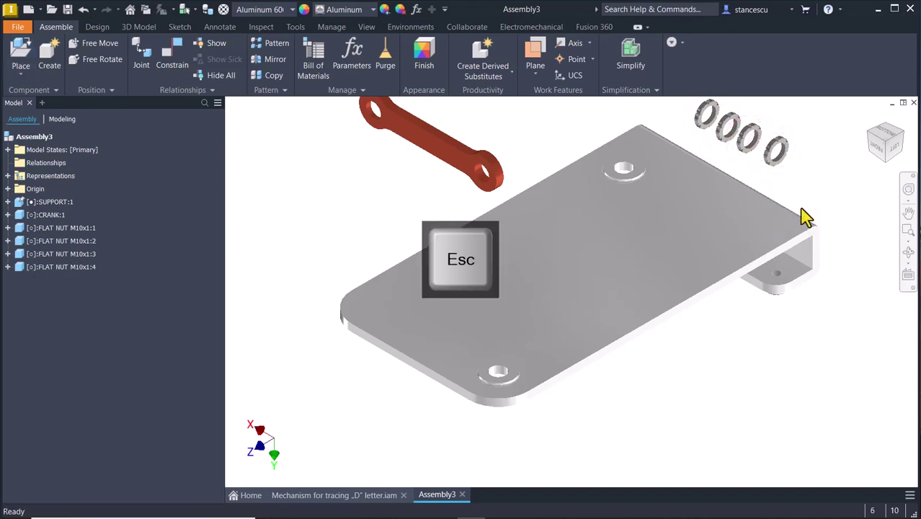
- Place two instances of HAND SCREW M6.ipt in free space below the bent flange of the support
key(p)
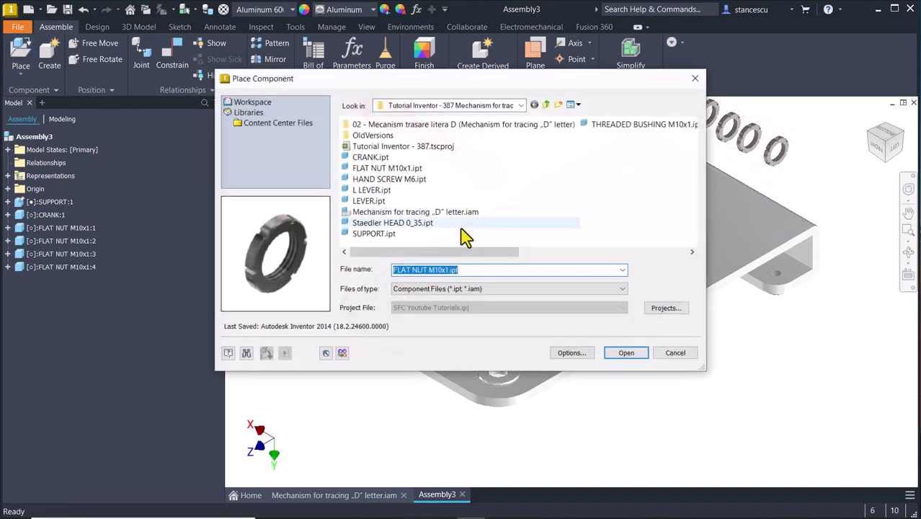
double_click(381, 179)
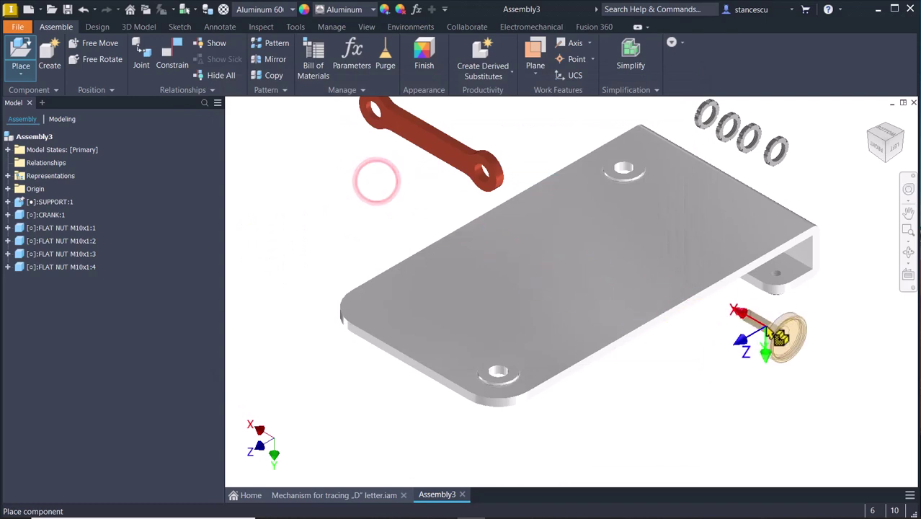
click(774, 346)
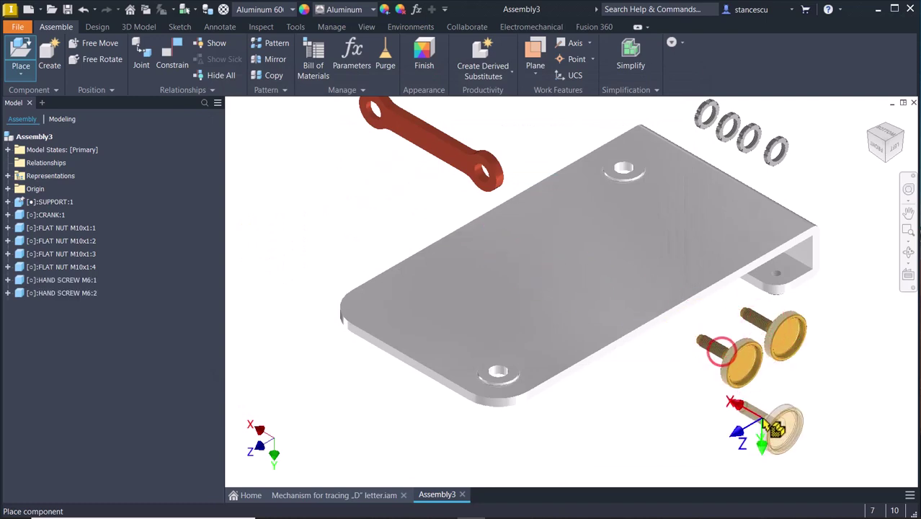
key(Escape)
- Place one L LEVER.ipt in free space on the rounded-corner side of the support plate
key(p)
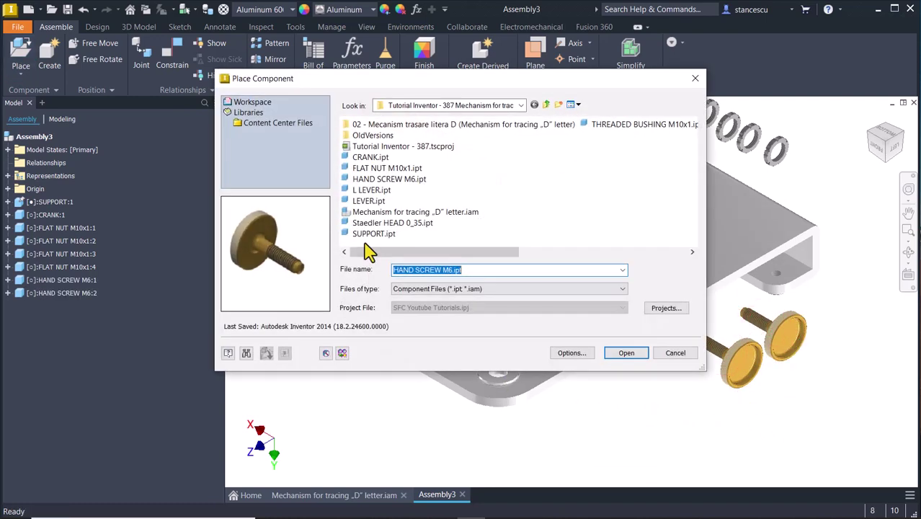
double_click(366, 201)
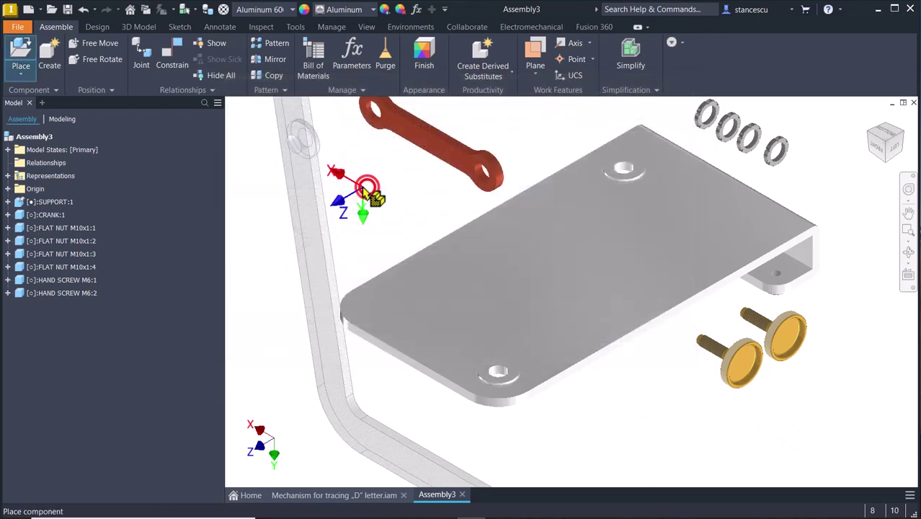
click(295, 185)
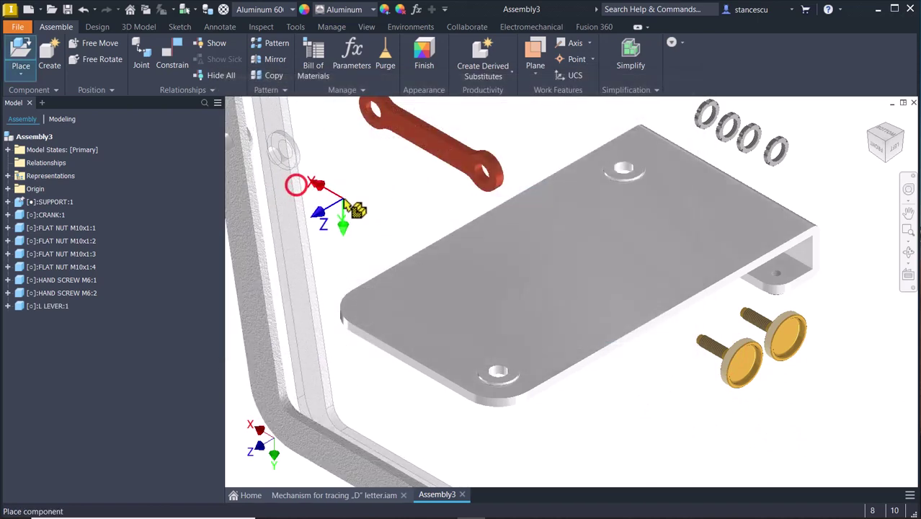
key(Escape)
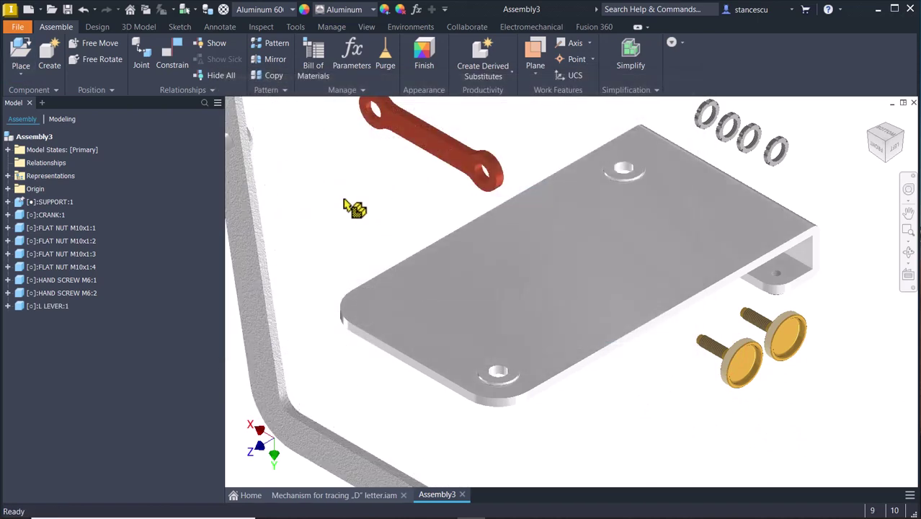
- Place one LEVER.ipt in free space between the crank and the L-shaped lever
key(p)
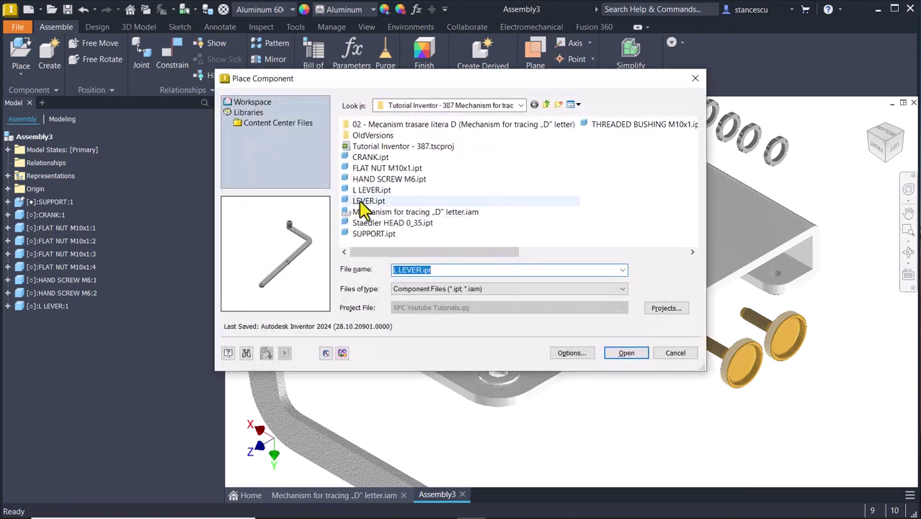
double_click(360, 200)
click(316, 146)
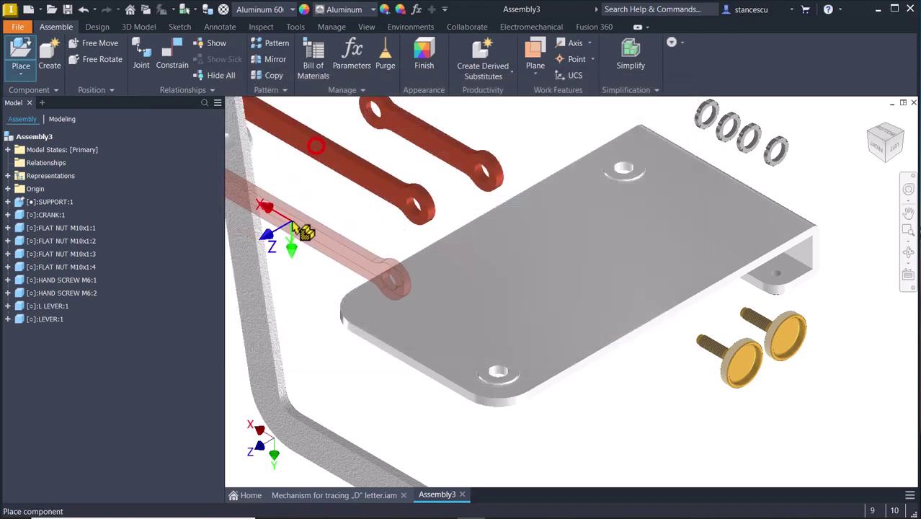
key(Escape)
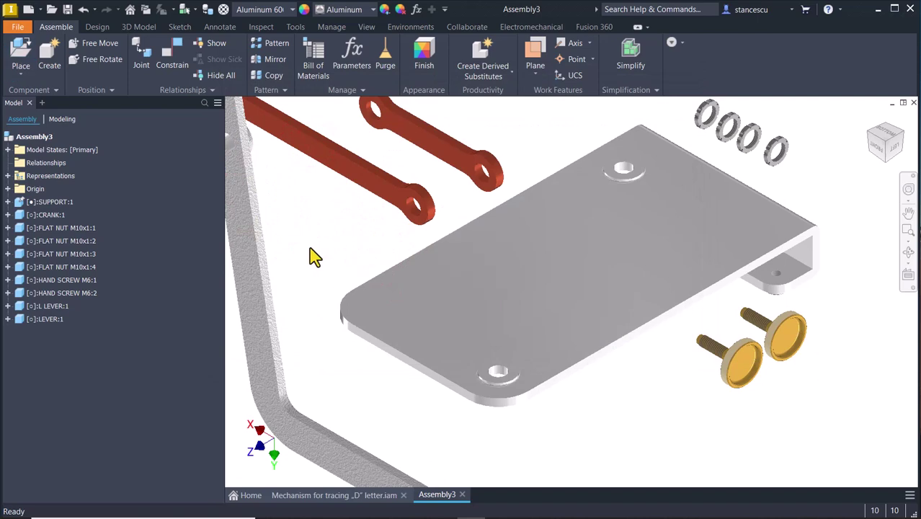
- Place one Staedler HEAD 0_35.ipt between the rounded end of the support plate and the L-shaped lever
key(p)
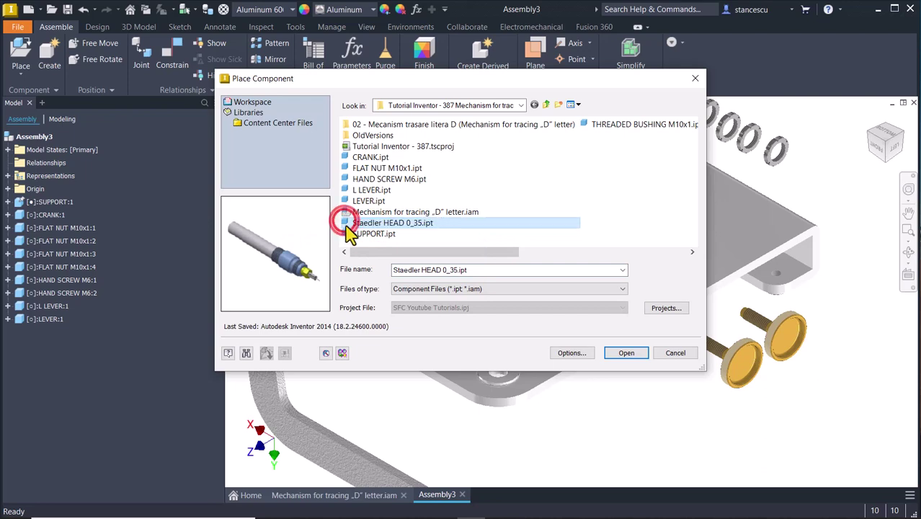
double_click(346, 225)
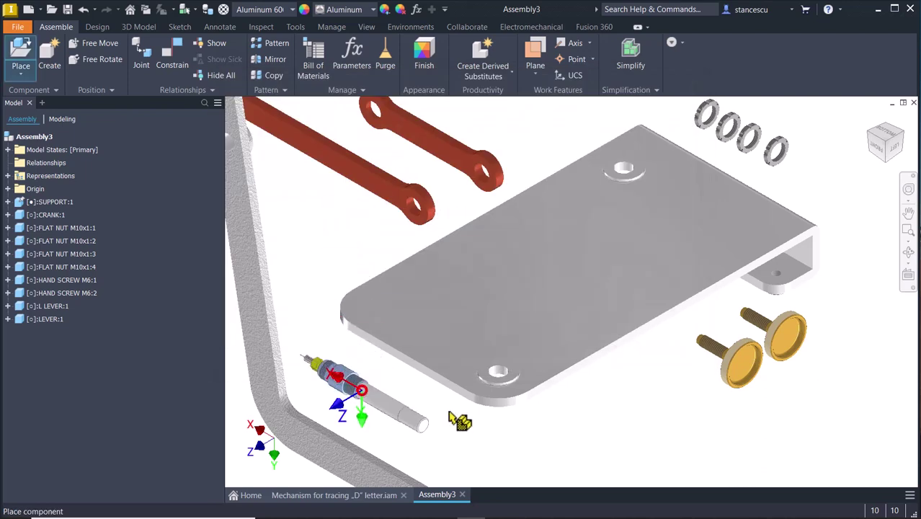
key(Escape)
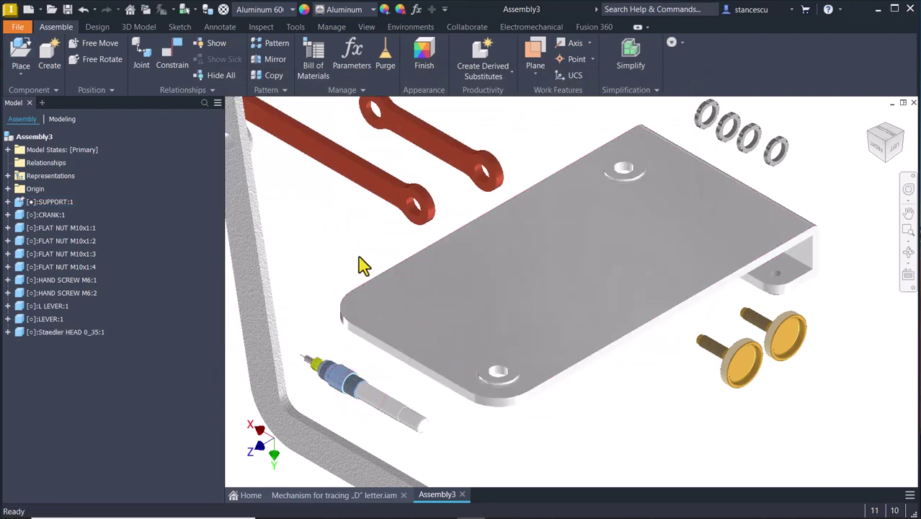
- Place four instances of THREADED BUSHING M10x1.ipt in a row in free space beside the flat nuts
key(p)
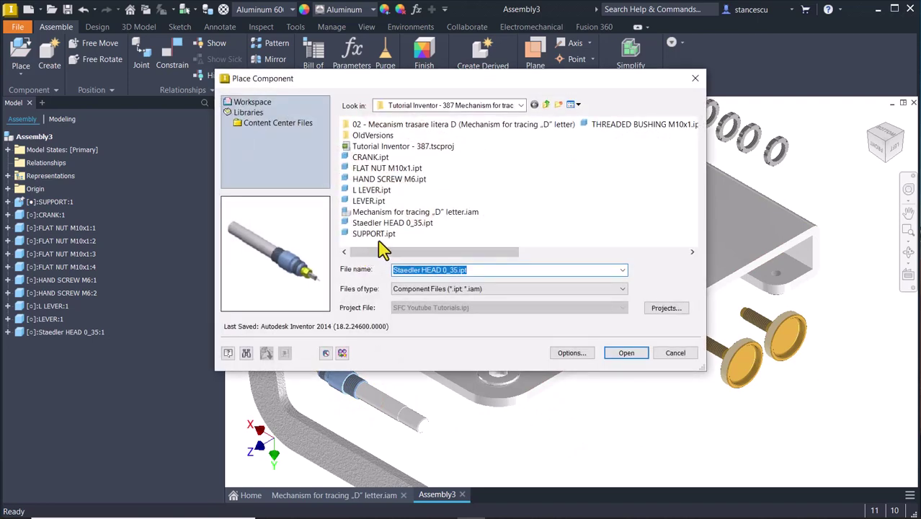
double_click(610, 130)
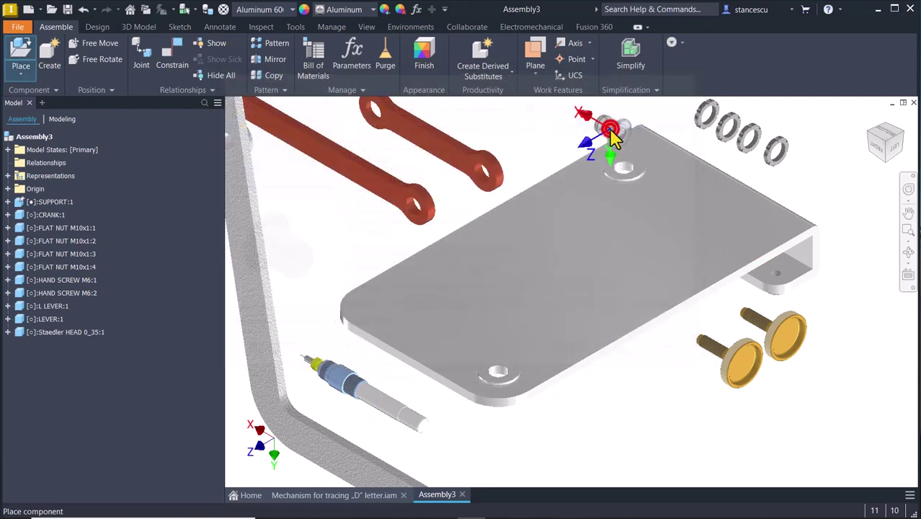
middle_drag(778, 173, 724, 166)
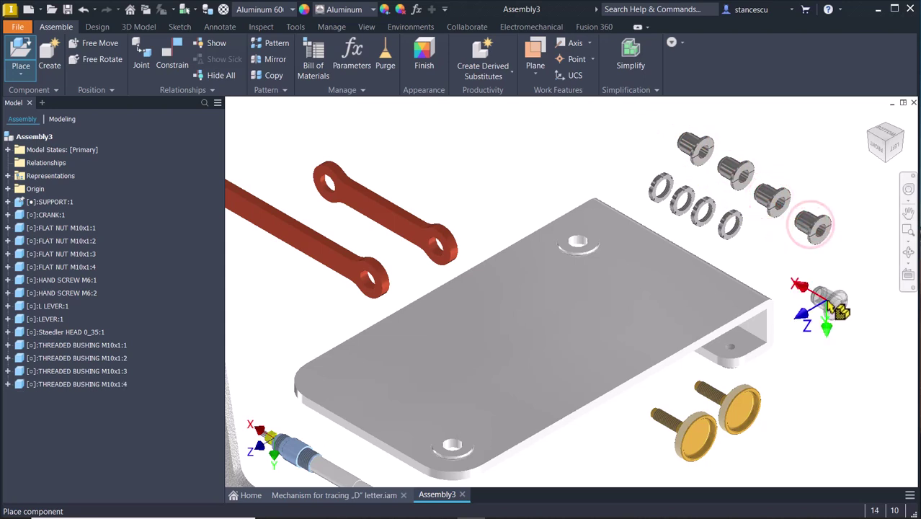
key(Home)
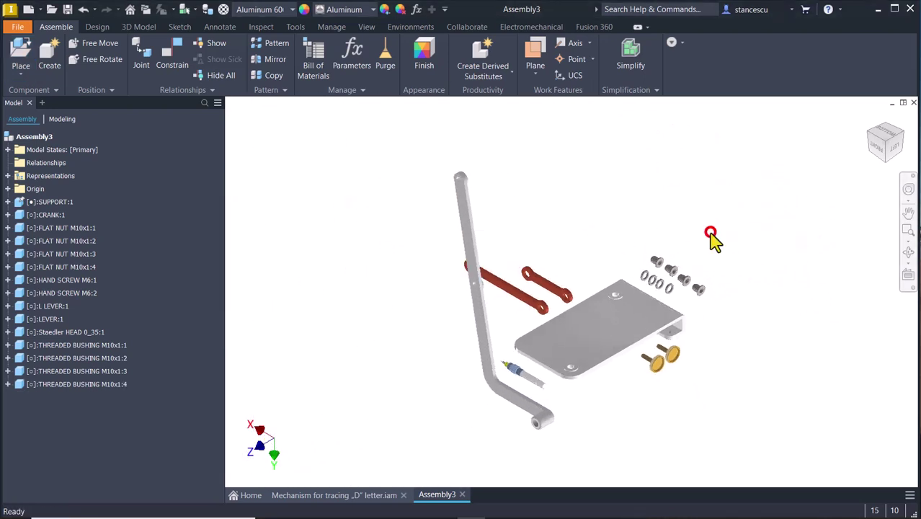
- Seat the first threaded bushing in the support hole near the rounded corners with an Insert constraint
scroll(710, 238, up, 5)
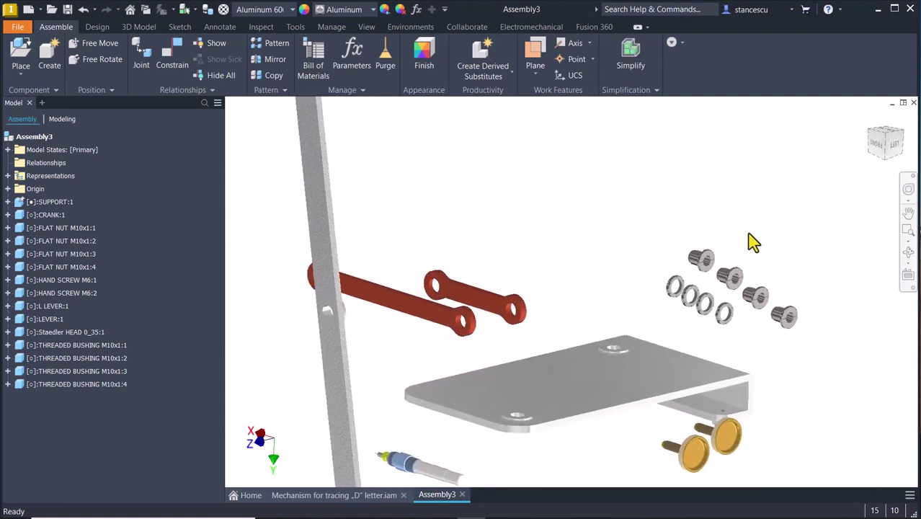
shift+middle_drag(745, 240, 875, 325)
scroll(876, 326, down, 2)
click(833, 346)
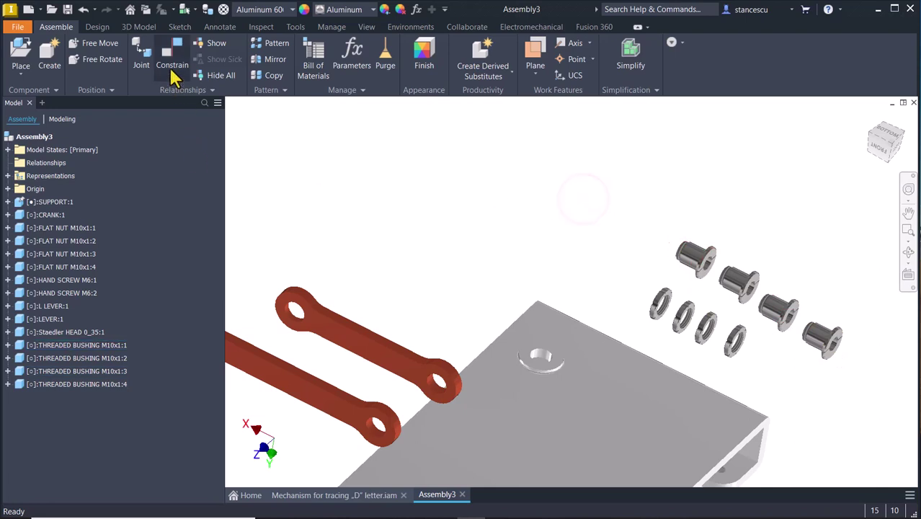
key(c)
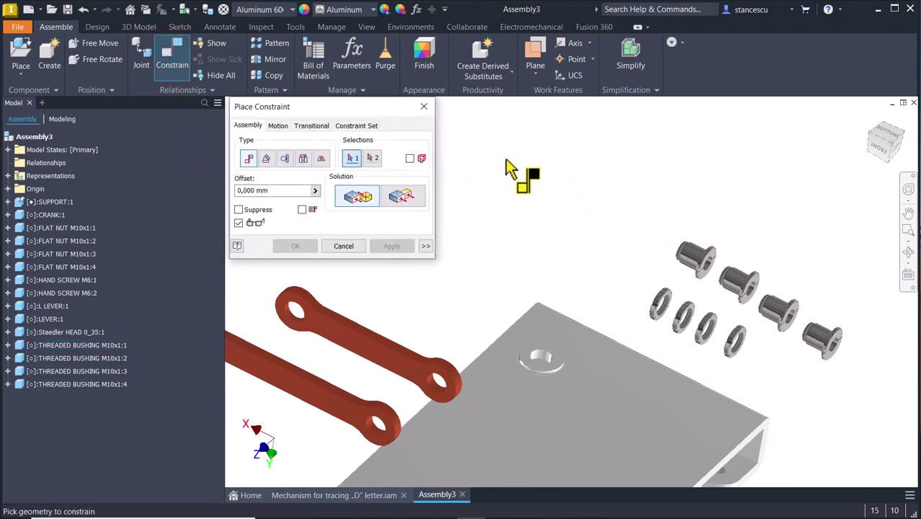
shift+middle_drag(508, 165, 541, 231)
click(303, 158)
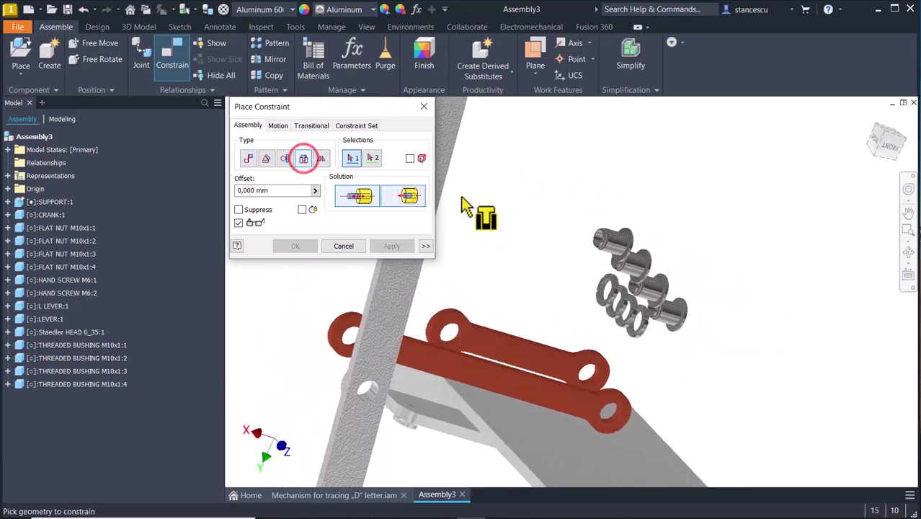
scroll(570, 241, up, 5)
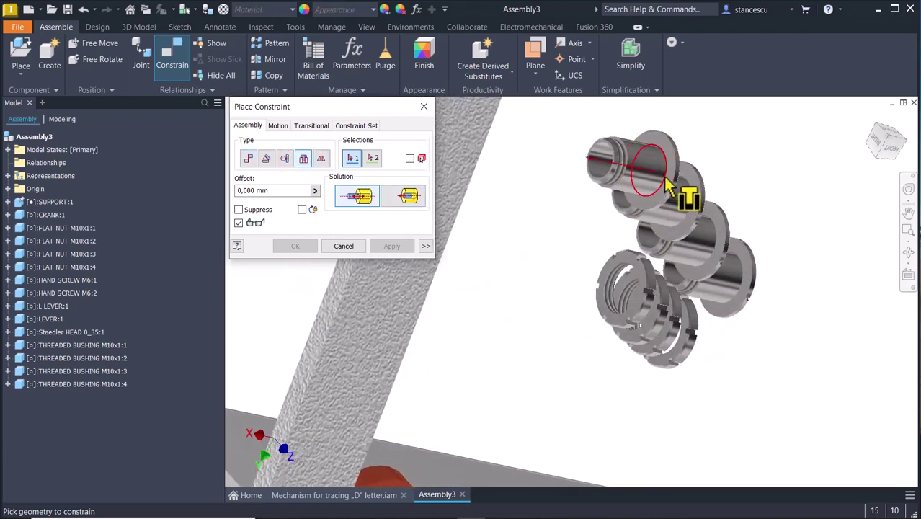
click(663, 175)
scroll(663, 175, down, 5)
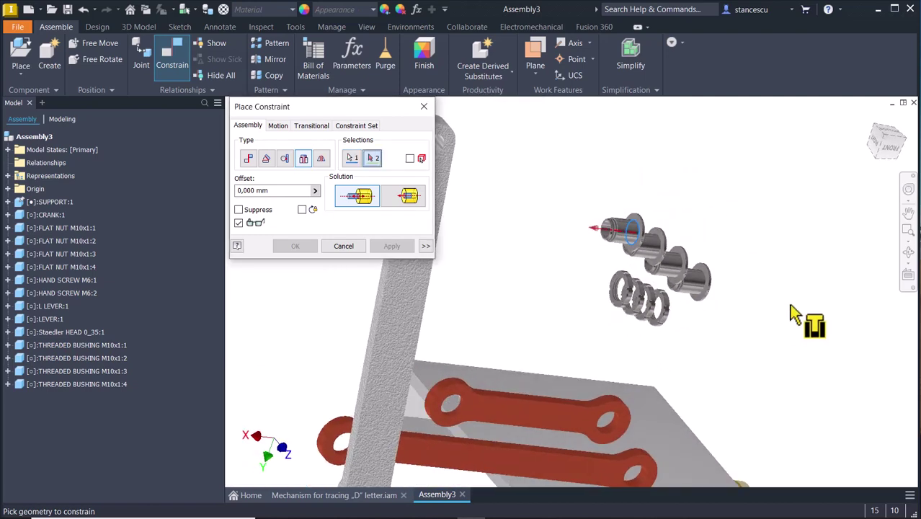
scroll(757, 317, up, 5)
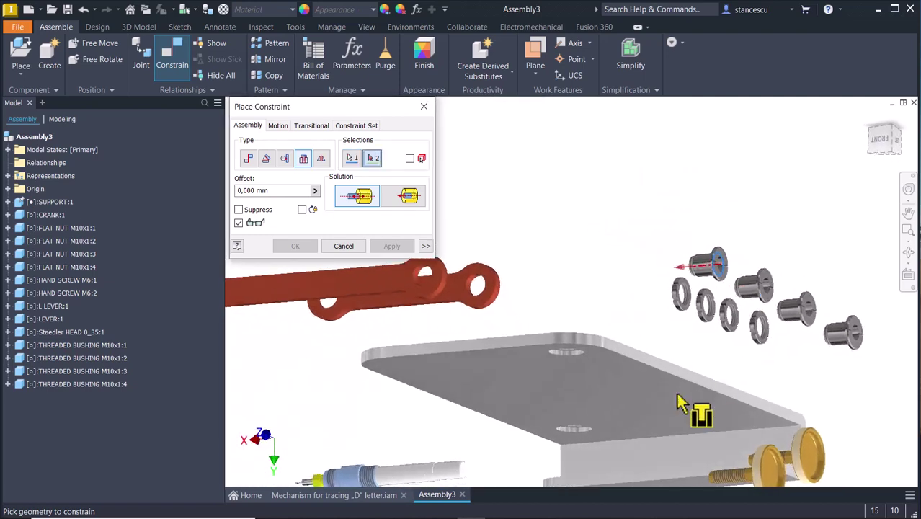
scroll(599, 425, up, 5)
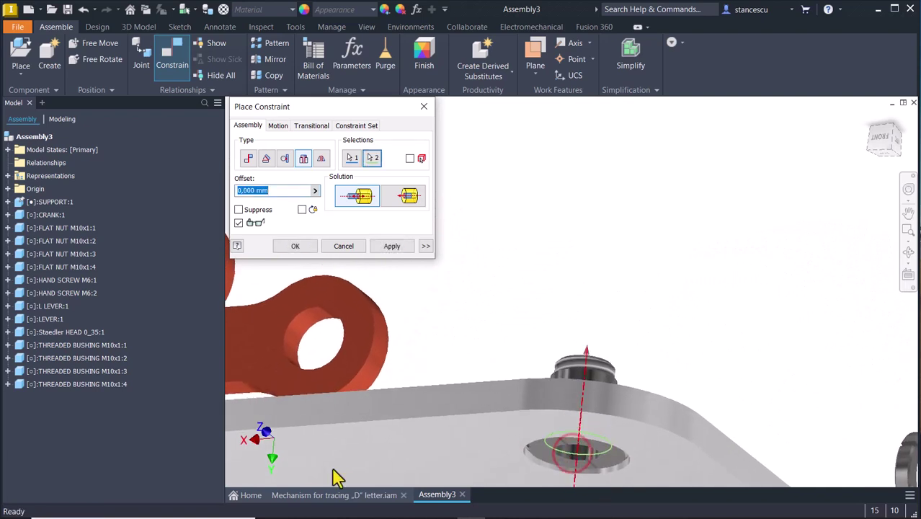
scroll(341, 418, down, 2)
click(391, 247)
- Seat a second threaded bushing in the support hole near the bent flange with an Insert constraint
scroll(562, 285, down, 2)
shift+middle_drag(776, 351, 662, 299)
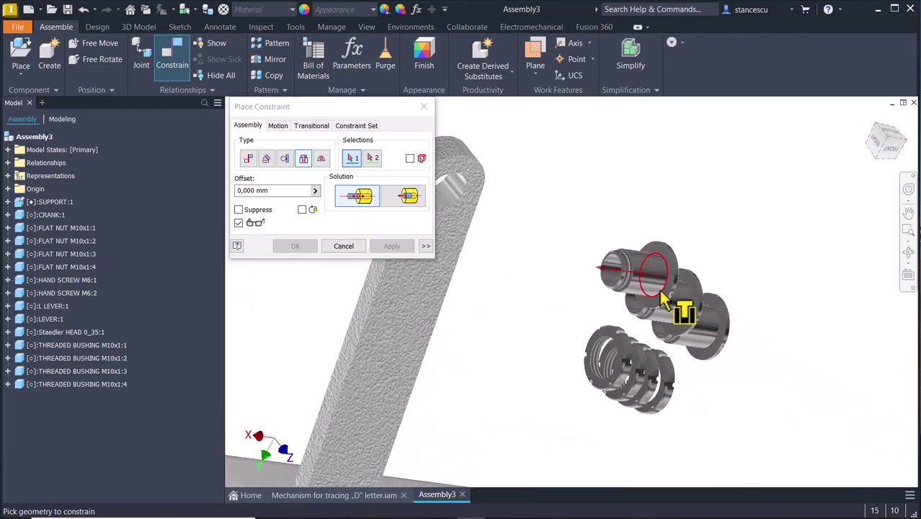
click(662, 299)
scroll(709, 323, down, 3)
shift+middle_drag(709, 323, 654, 360)
scroll(577, 379, up, 2)
shift+middle_drag(576, 379, 590, 386)
scroll(551, 421, up, 3)
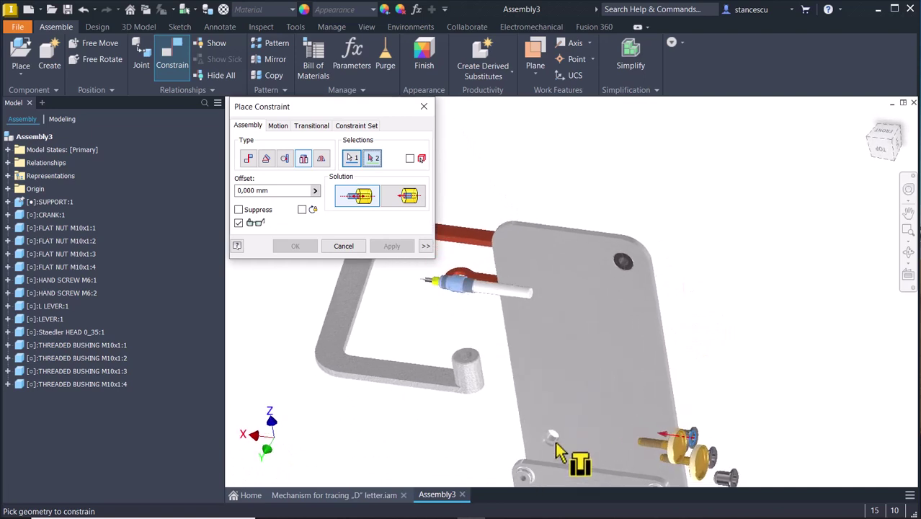
scroll(548, 461, up, 5)
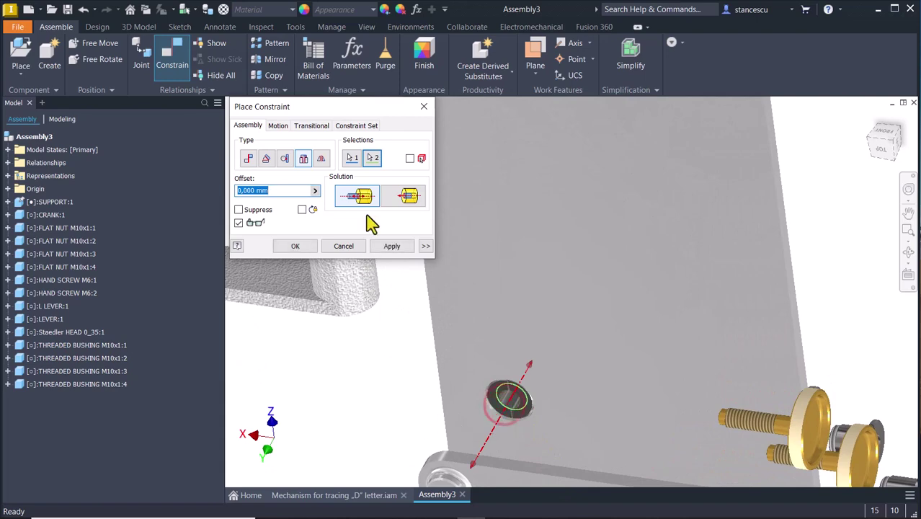
click(382, 258)
- Seat a third threaded bushing in one end hole of the short red crank with an Insert constraint
scroll(493, 264, down, 4)
shift+middle_drag(494, 263, 858, 288)
click(857, 273)
shift+middle_drag(836, 254, 597, 303)
scroll(589, 331, up, 5)
click(581, 346)
scroll(681, 230, down, 5)
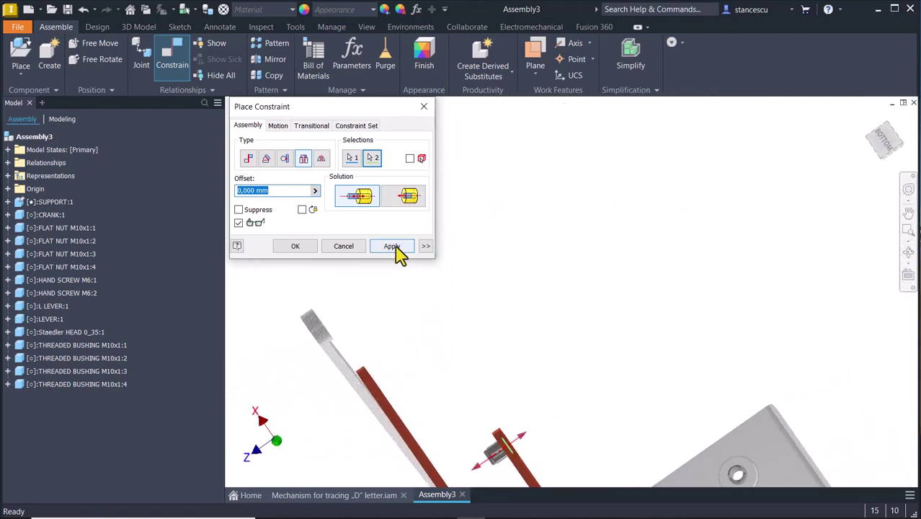
click(395, 246)
- Seat the last free threaded bushing in one end hole of the long red lever with an Insert constraint
scroll(505, 274, down, 4)
shift+middle_drag(572, 273, 833, 387)
scroll(840, 382, up, 3)
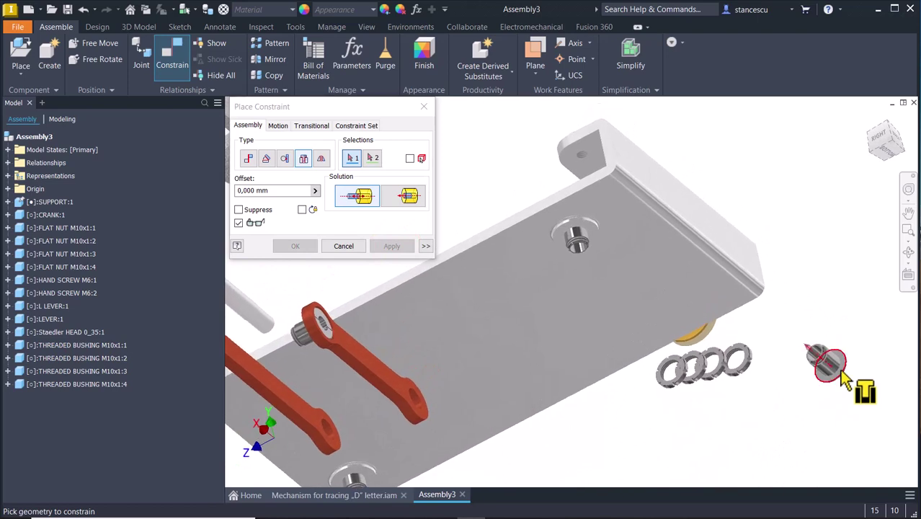
shift+middle_drag(840, 371, 376, 346)
scroll(407, 366, up, 4)
click(386, 351)
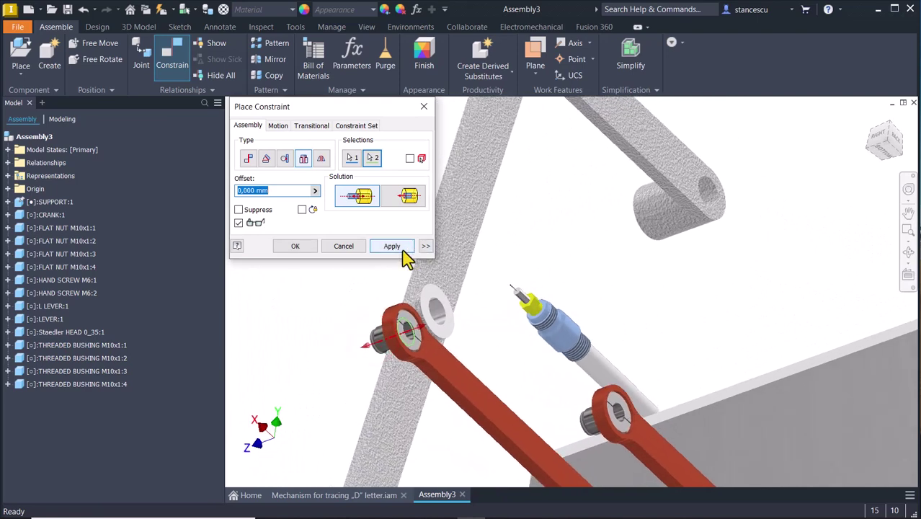
shift+middle_drag(504, 268, 634, 266)
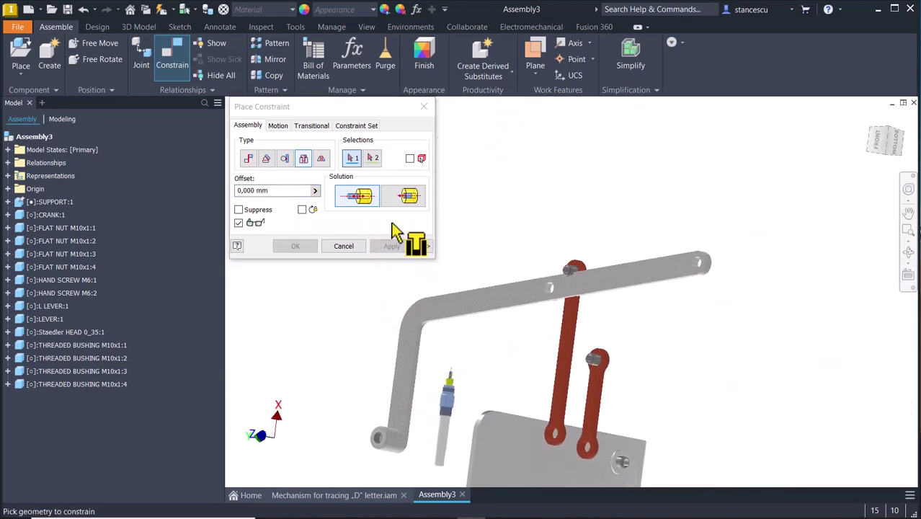
- Finish placing constraints and move the L-shaped lever further away from the crank and lever
click(339, 247)
drag(489, 303, 427, 279)
shift+middle_drag(427, 279, 603, 215)
scroll(605, 223, down, 3)
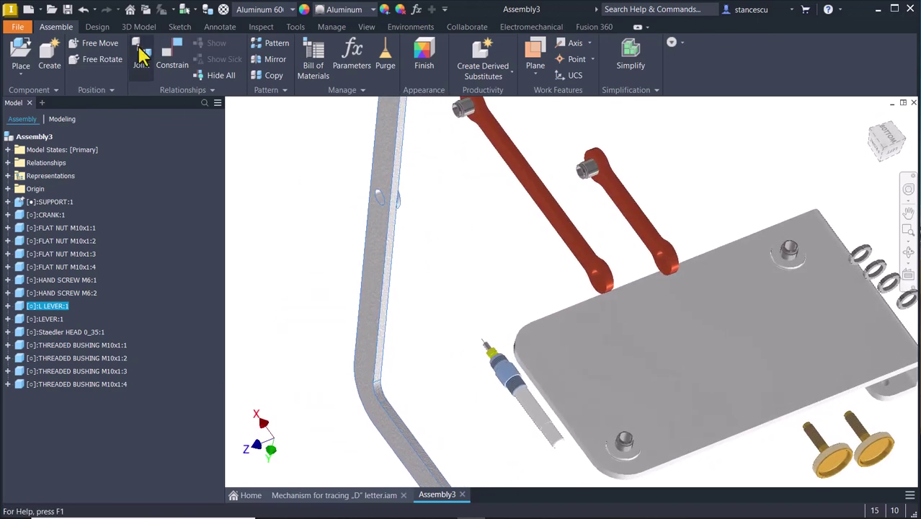
- Insert-constrain the crank's free hole to the support bushing near the flange and the lever's free hole to the bushing near the rounded corners
click(170, 59)
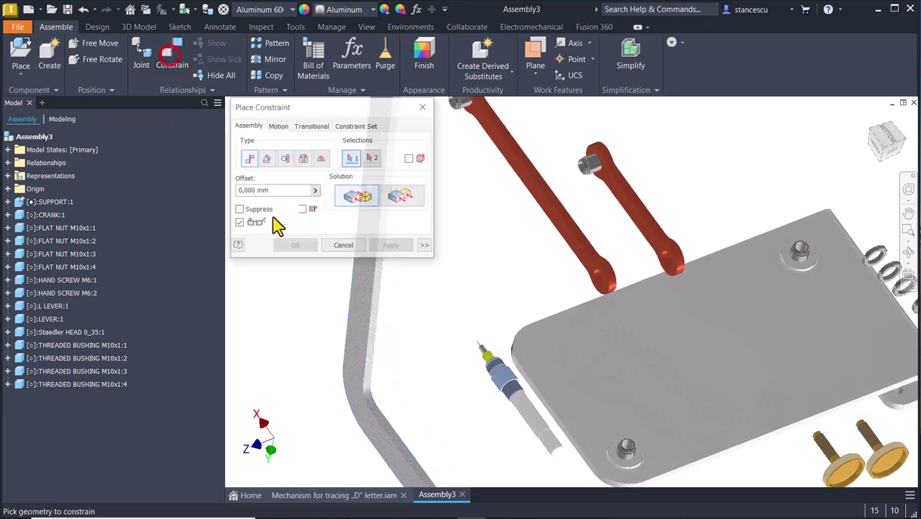
click(303, 159)
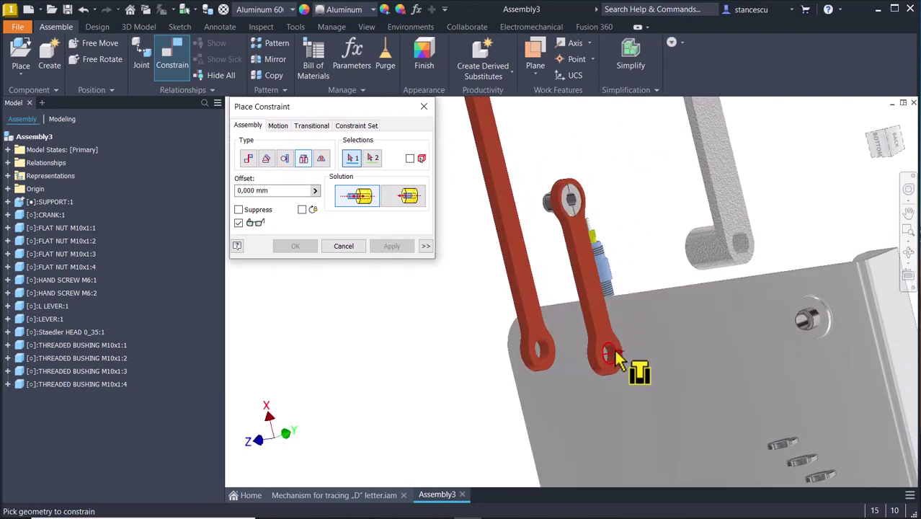
click(611, 354)
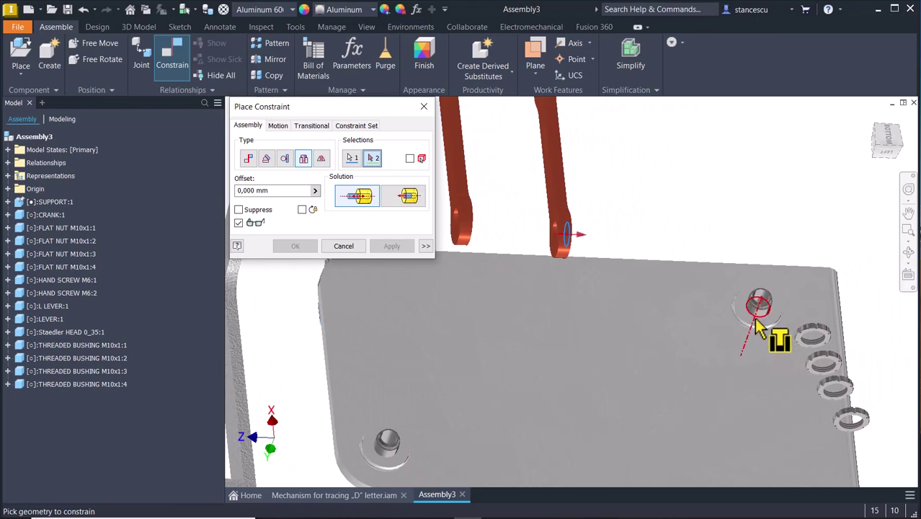
click(755, 320)
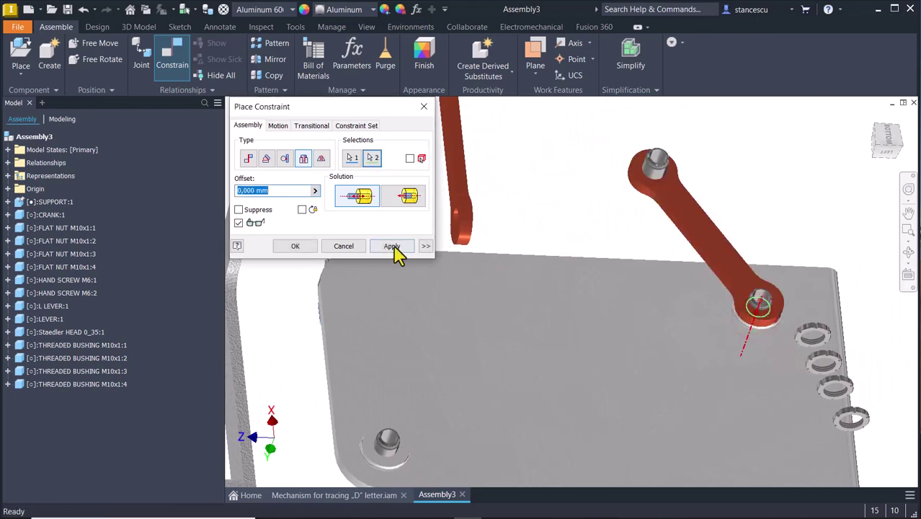
click(392, 246)
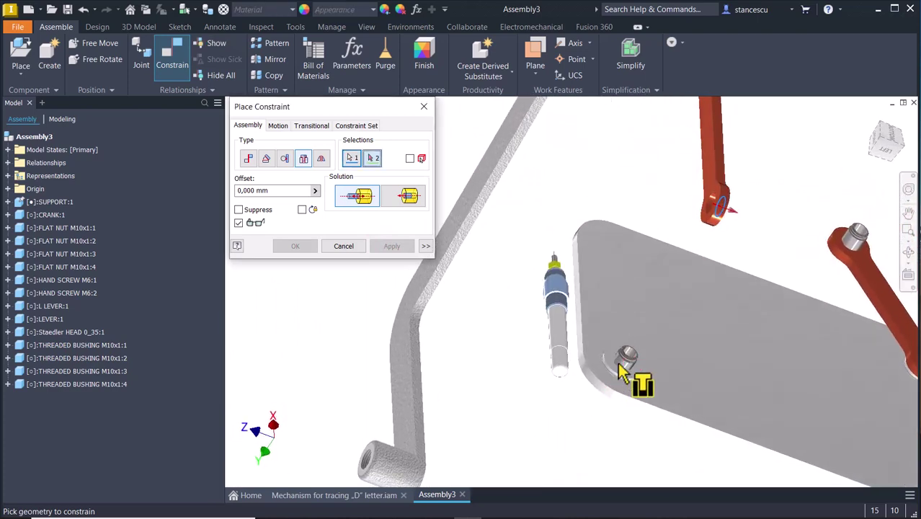
click(616, 369)
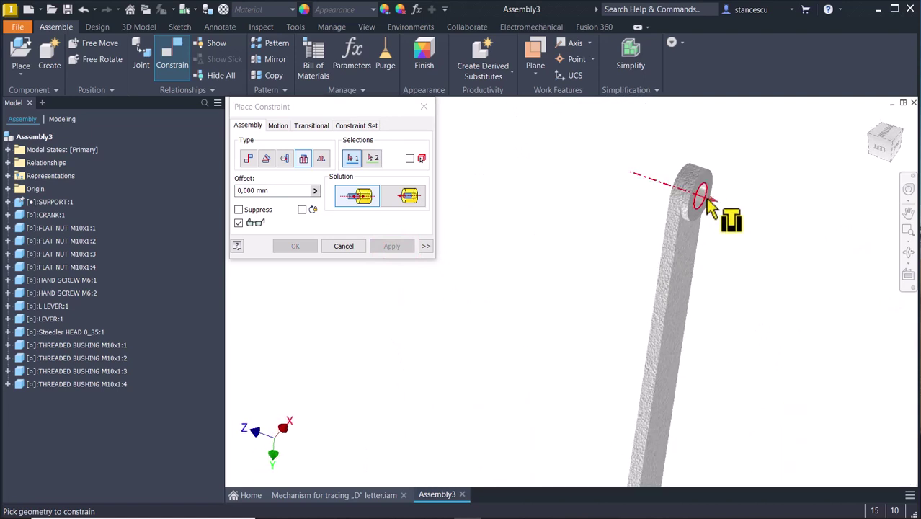
- Insert-constrain the L-shaped lever's end hole to the crank's outer bushing and its middle hole to the long lever's outer bushing
click(708, 202)
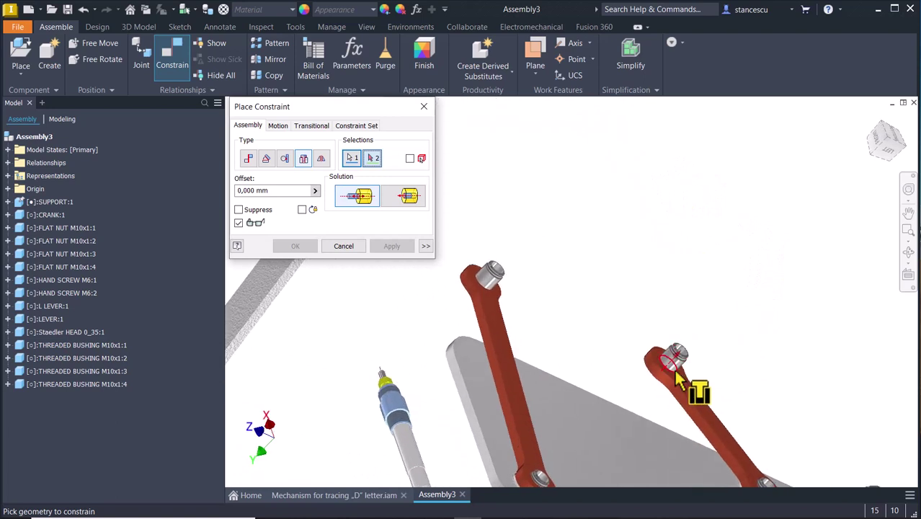
click(674, 368)
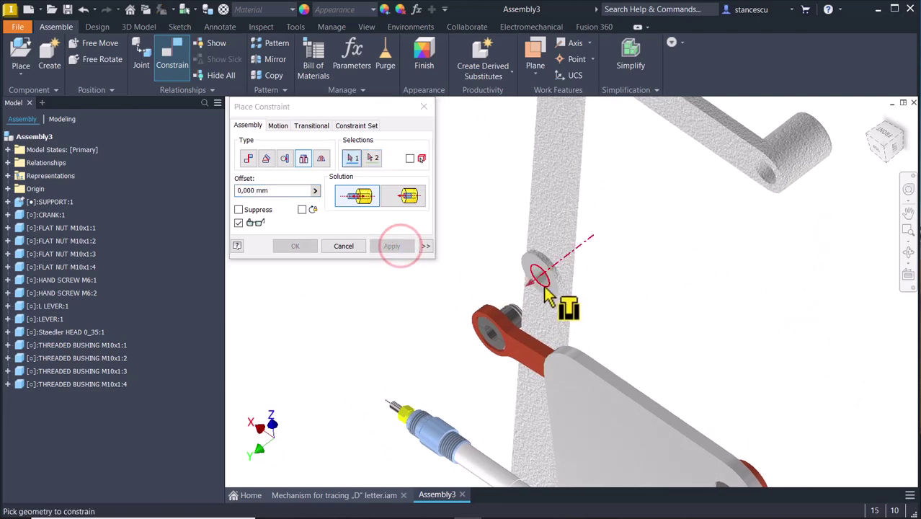
click(544, 287)
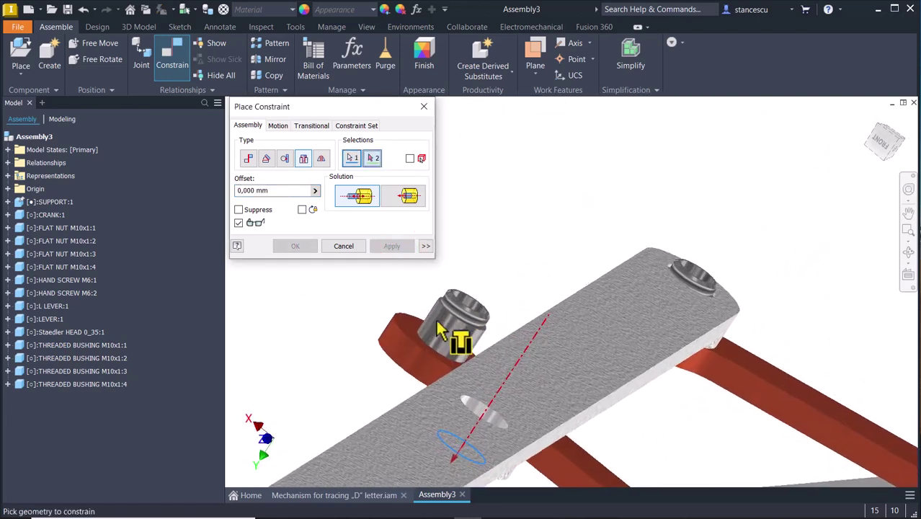
click(423, 340)
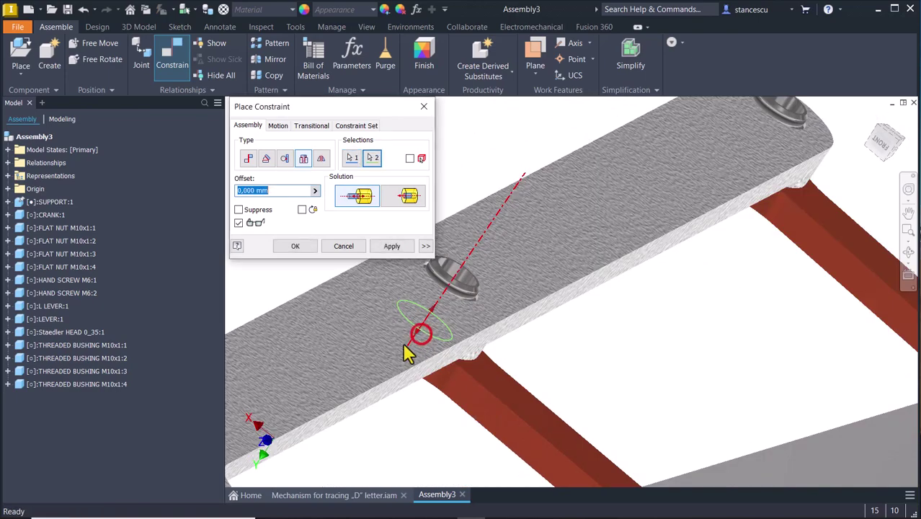
click(391, 247)
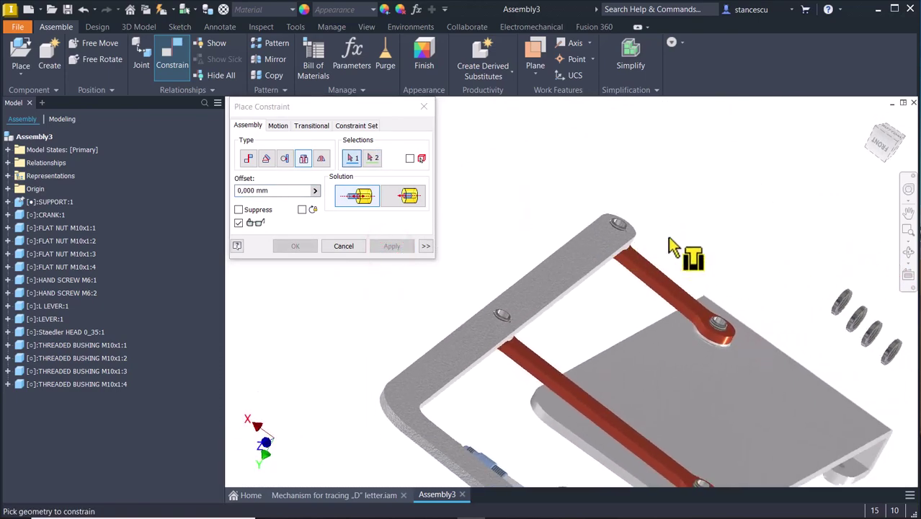
- Seat a flat nut on the bushing joining the crank to the support with an Insert constraint
scroll(709, 302, up, 6)
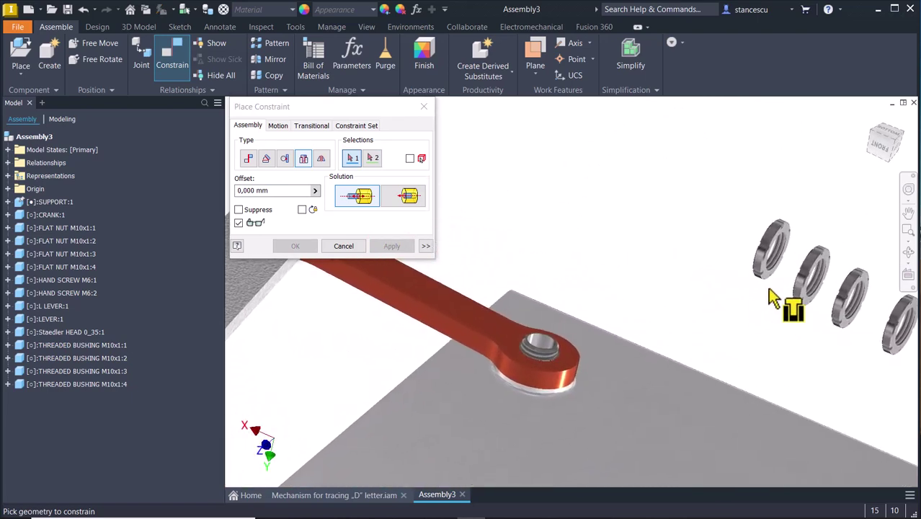
click(800, 261)
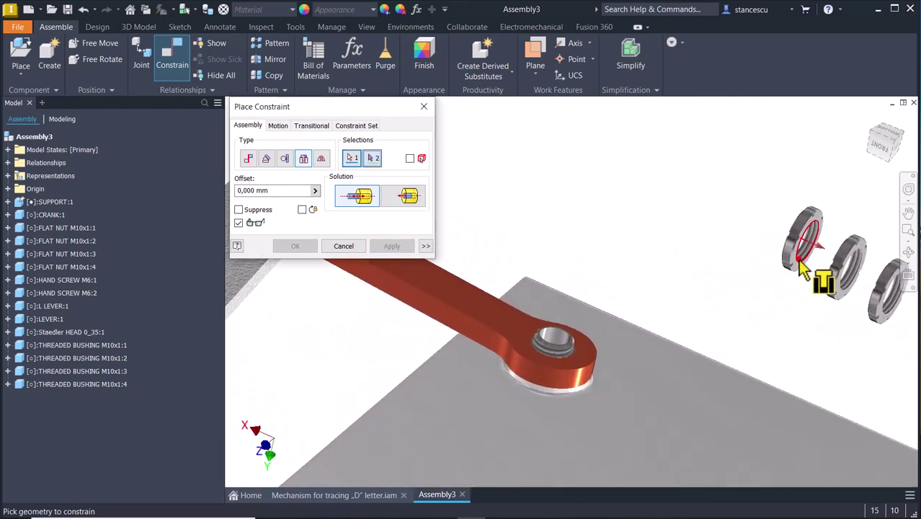
click(597, 328)
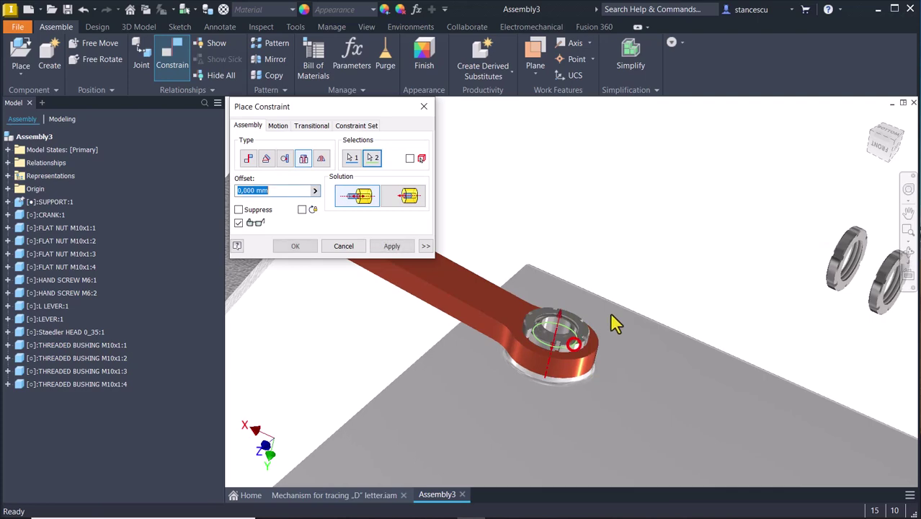
click(392, 246)
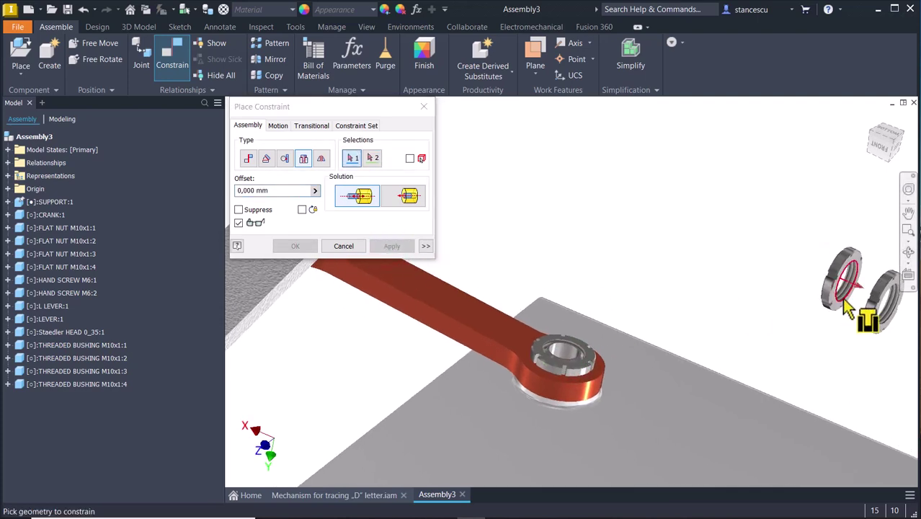
- Seat a second flat nut on the bushing joining the long lever to the support with an Insert constraint
click(848, 309)
shift+middle_drag(801, 305, 581, 430)
scroll(576, 428, up, 3)
click(556, 429)
scroll(613, 402, down, 3)
scroll(725, 287, down, 4)
click(393, 246)
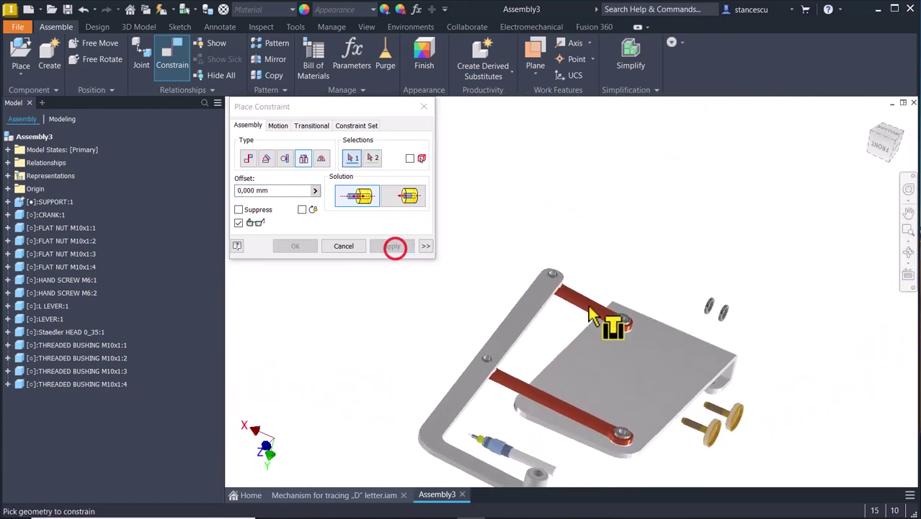
- Seat a third flat nut on the bushing at the L-shaped lever's end hole with an Insert constraint
scroll(732, 322, up, 5)
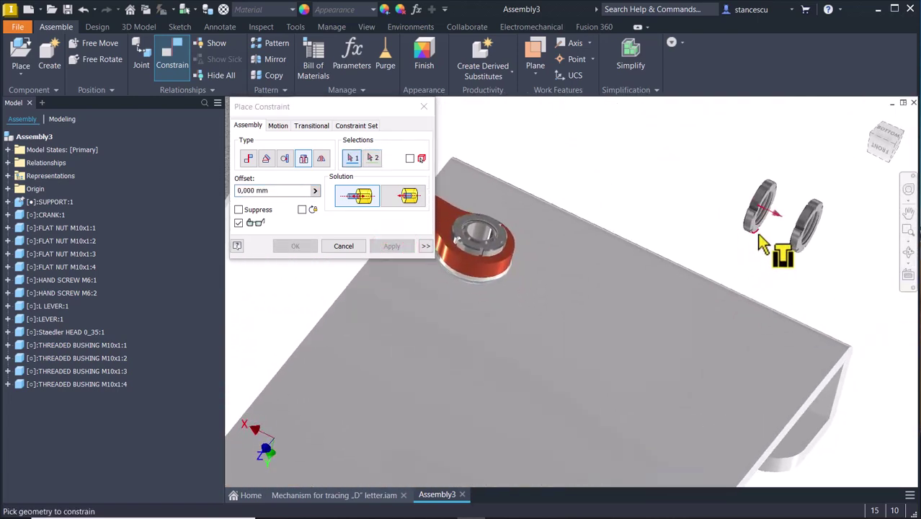
click(758, 231)
scroll(721, 229, up, 5)
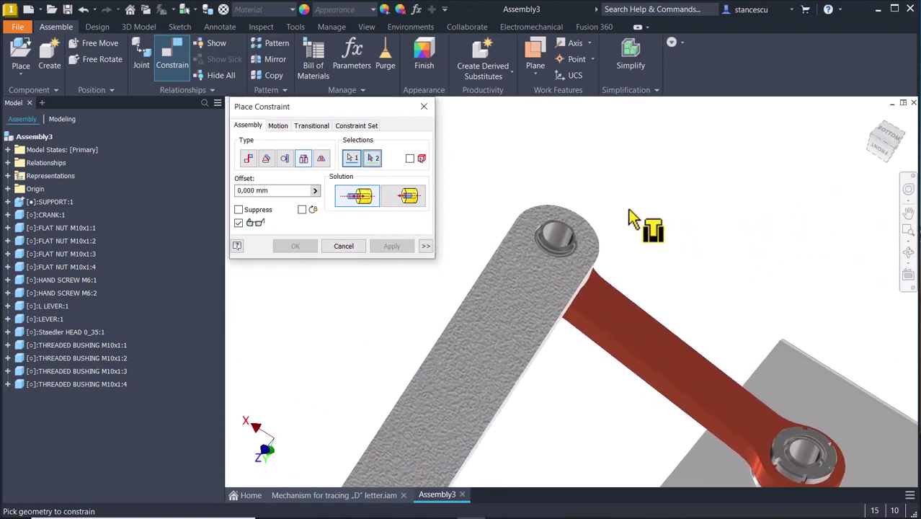
scroll(604, 287, up, 3)
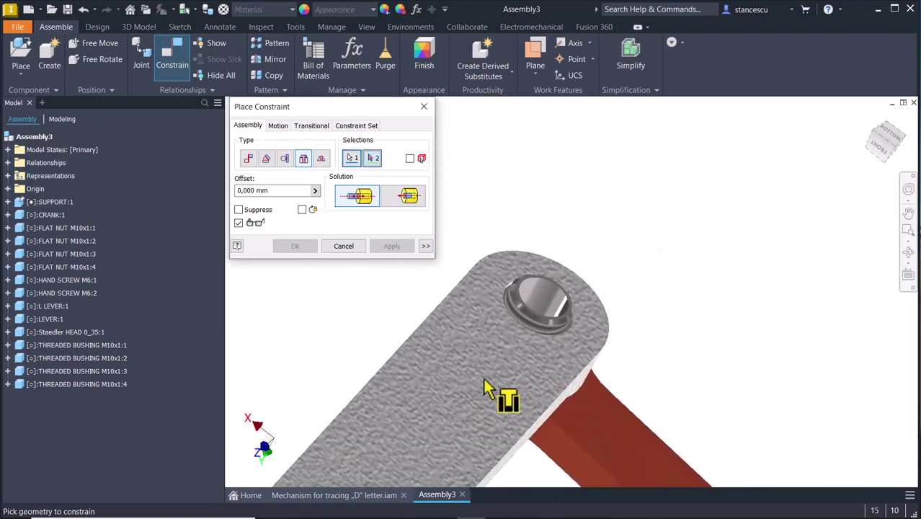
click(520, 330)
scroll(724, 227, down, 8)
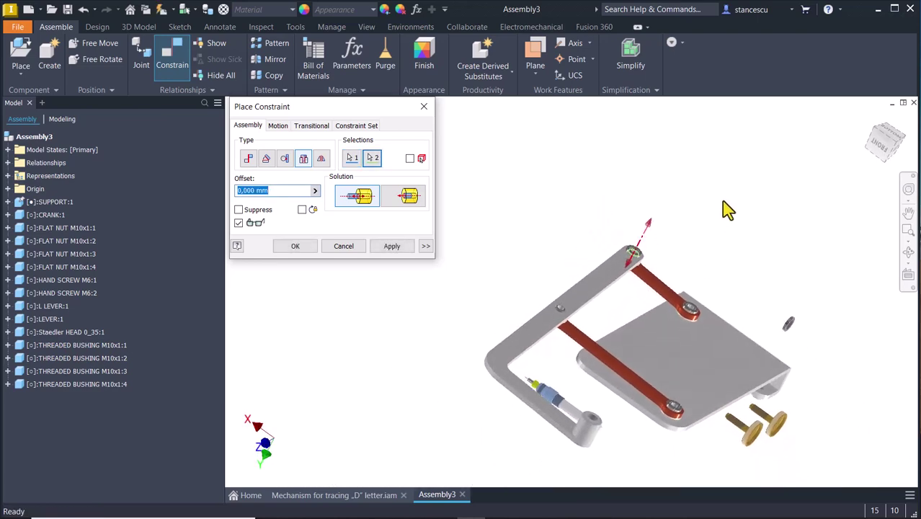
click(395, 244)
- Seat the last flat nut on the bushing in the L-shaped lever's middle hole with an Insert constraint
scroll(787, 294, up, 5)
click(823, 265)
scroll(586, 277, down, 5)
scroll(541, 304, up, 6)
scroll(508, 341, up, 6)
click(390, 334)
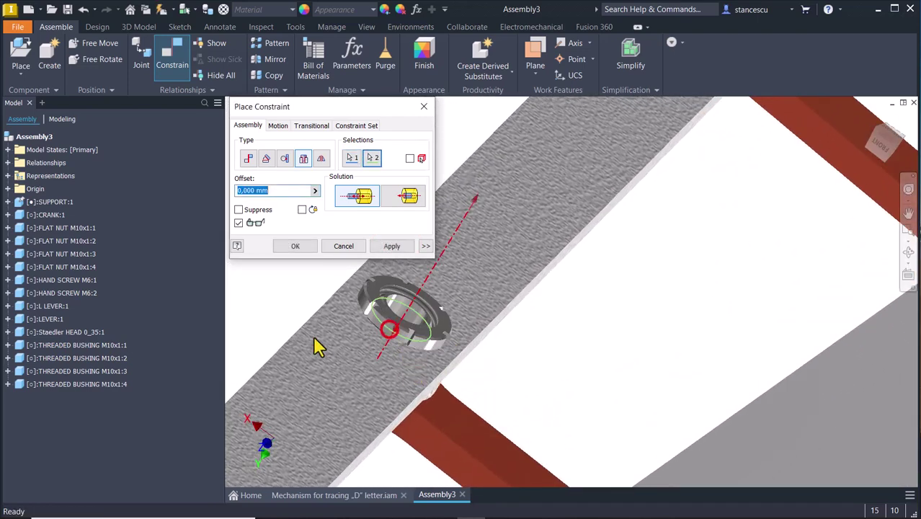
click(388, 245)
- Insert-constrain the pen head's circular shoulder edge to the underside of the cylindrical boss hole on the L-shaped lever's free end
scroll(515, 284, down, 5)
scroll(516, 283, down, 6)
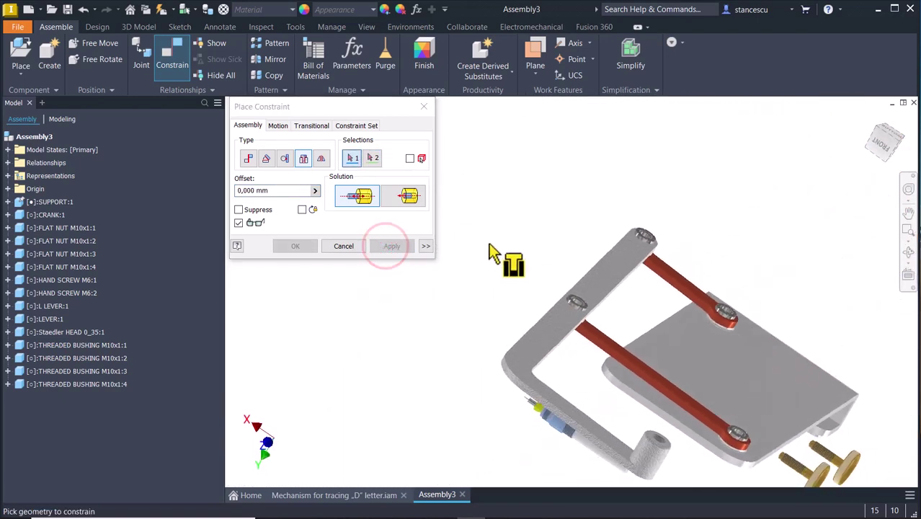
shift+middle_drag(473, 365, 564, 401)
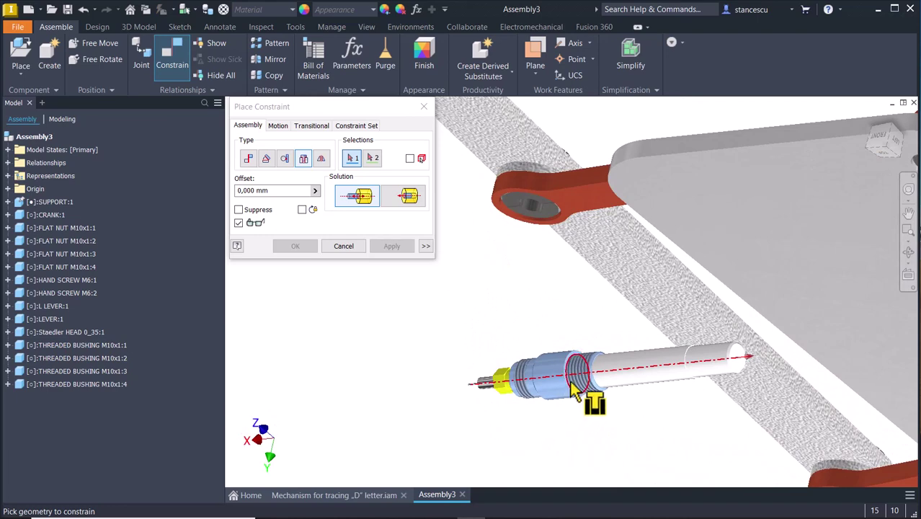
click(571, 390)
scroll(525, 432, down, 5)
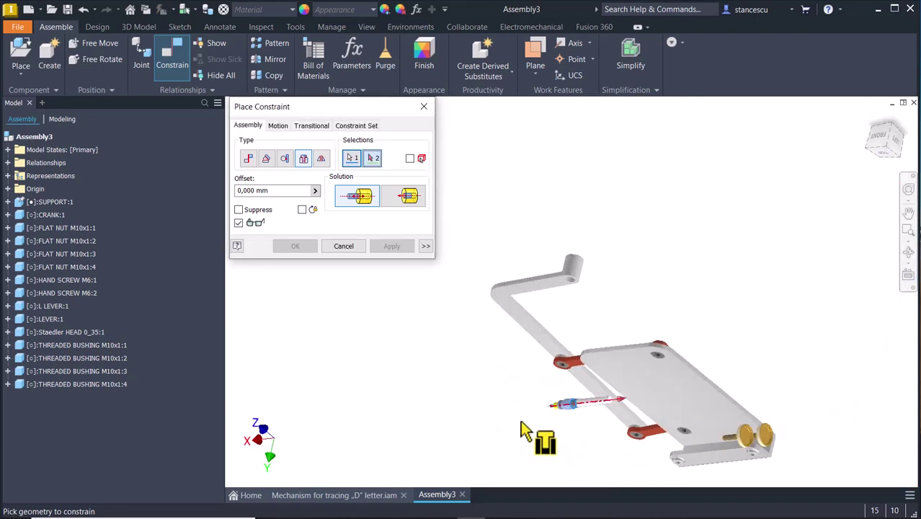
scroll(612, 288, up, 3)
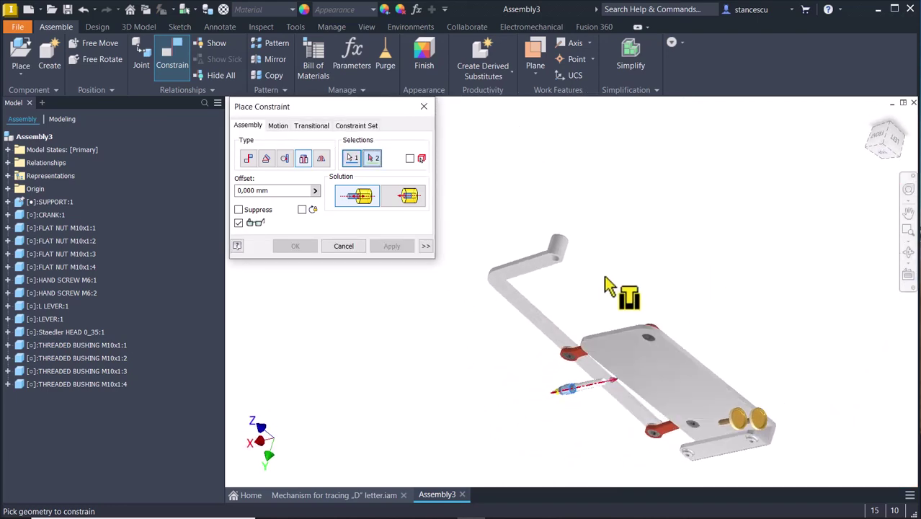
scroll(583, 303, up, 3)
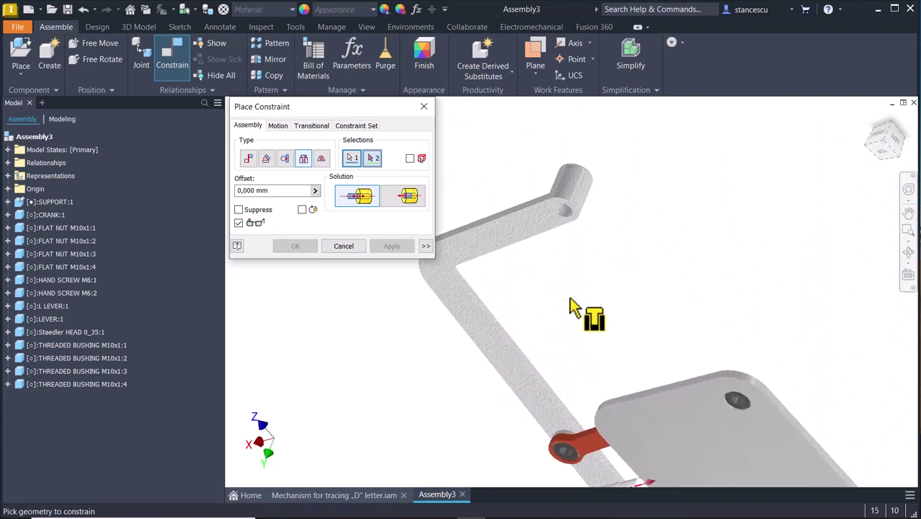
click(563, 229)
key(F5)
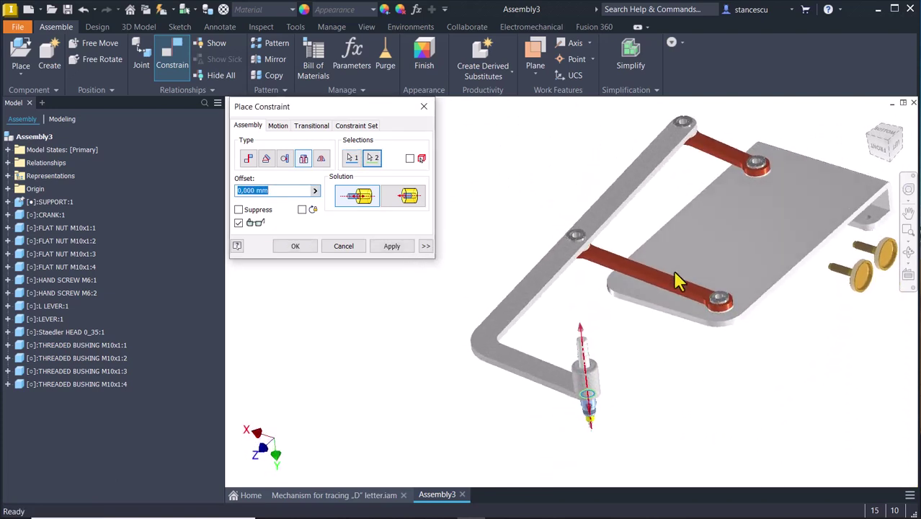
click(390, 246)
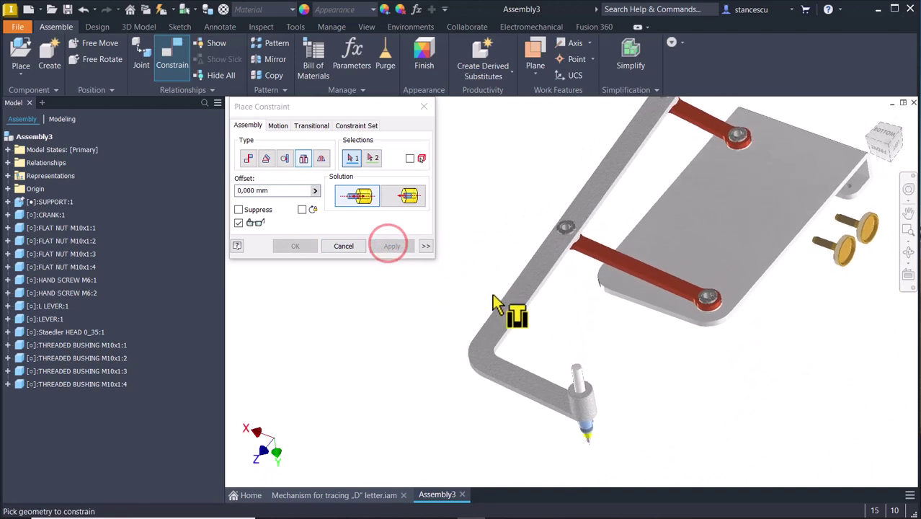
- Mate a hand screw's axis to one threaded hole in the support flange with the Opposed solution
click(249, 159)
scroll(798, 313, up, 5)
click(717, 263)
shift+middle_drag(730, 257, 653, 333)
scroll(651, 366, up, 4)
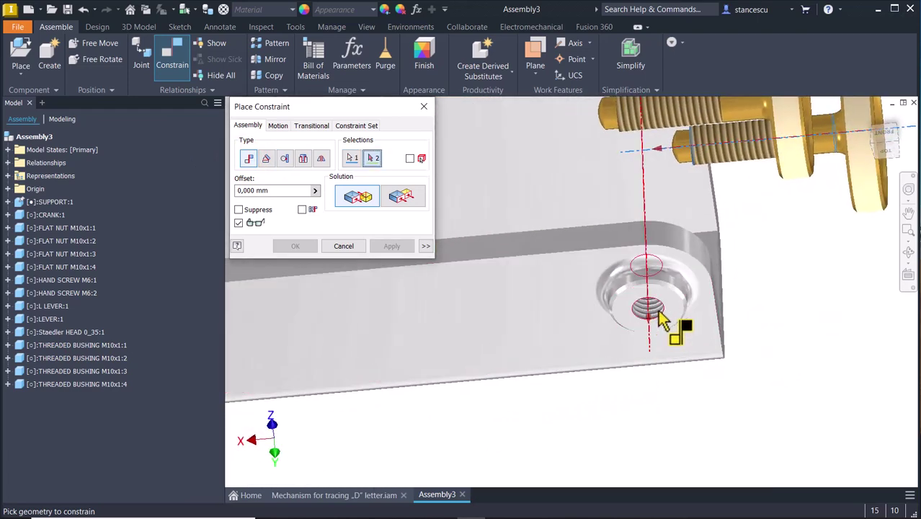
click(660, 317)
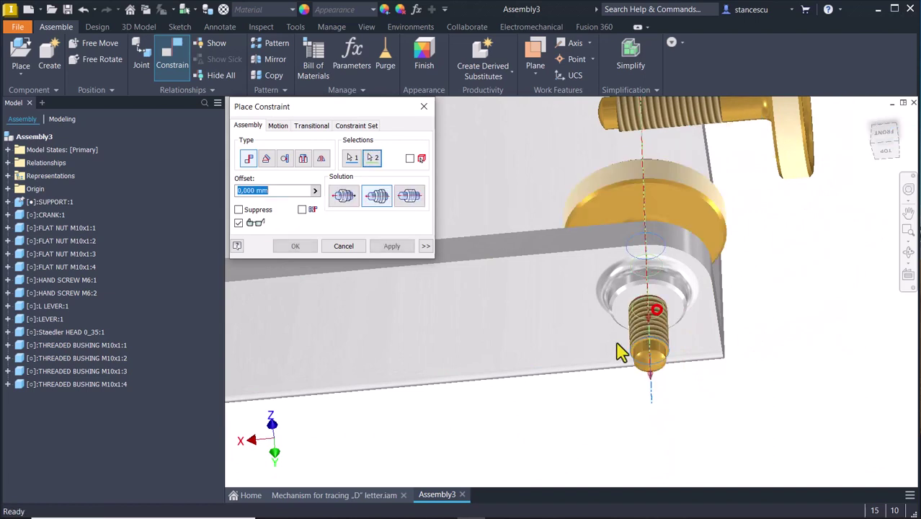
click(344, 196)
shift+middle_drag(360, 222, 663, 278)
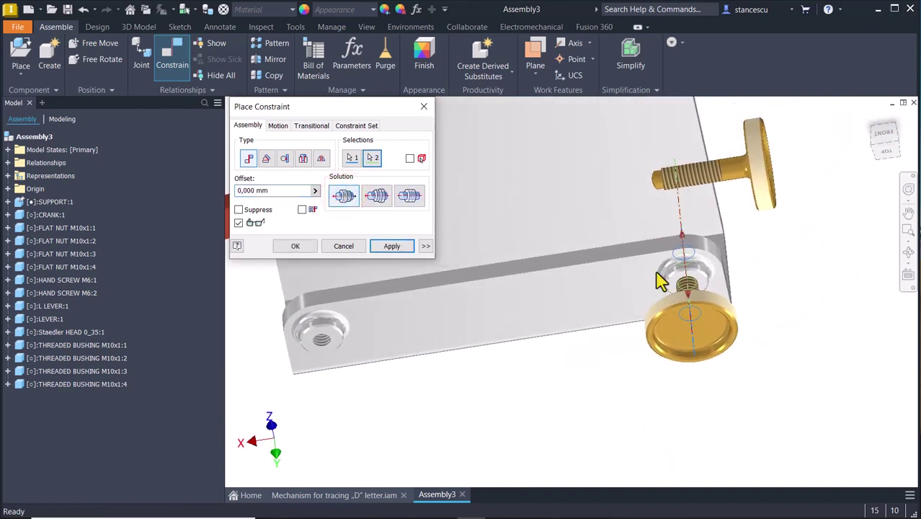
click(387, 249)
- Mate the remaining hand screw's axis to the flange's other threaded hole with the Opposed solution and finish placing constraints
click(710, 193)
scroll(329, 381, down, 5)
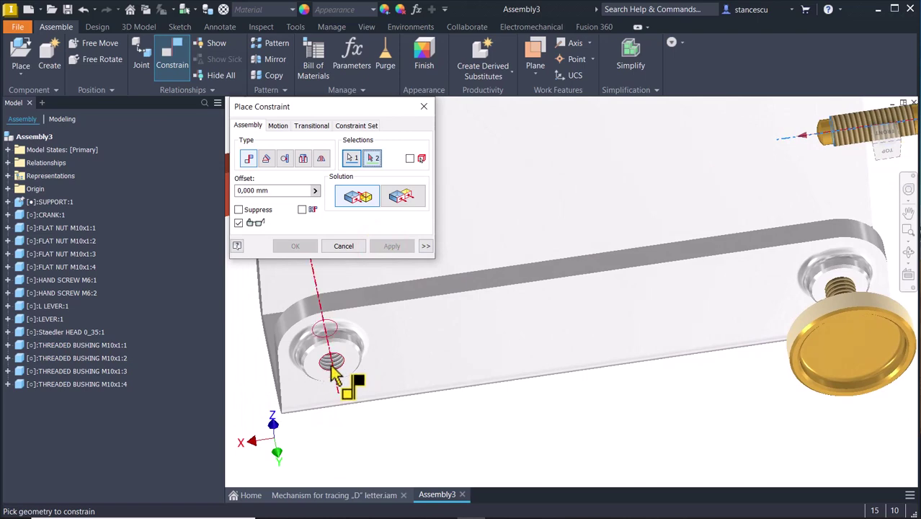
click(331, 371)
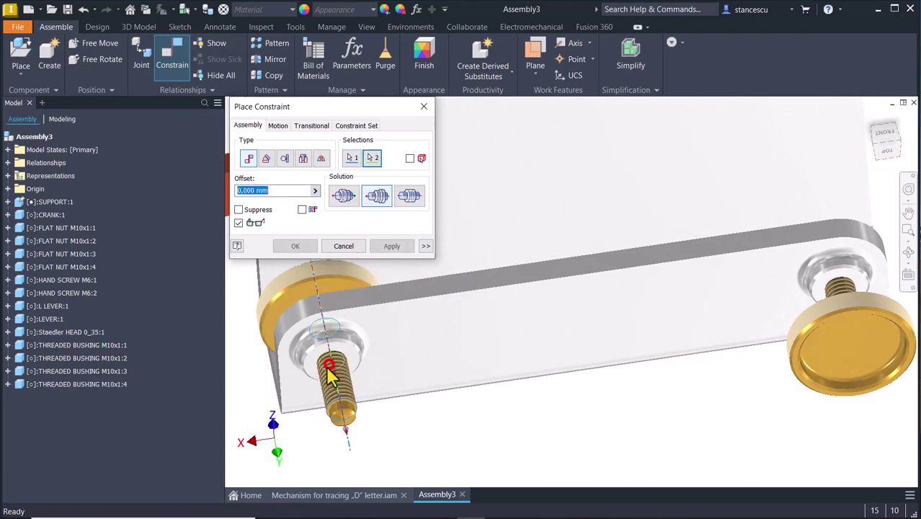
click(350, 195)
click(303, 245)
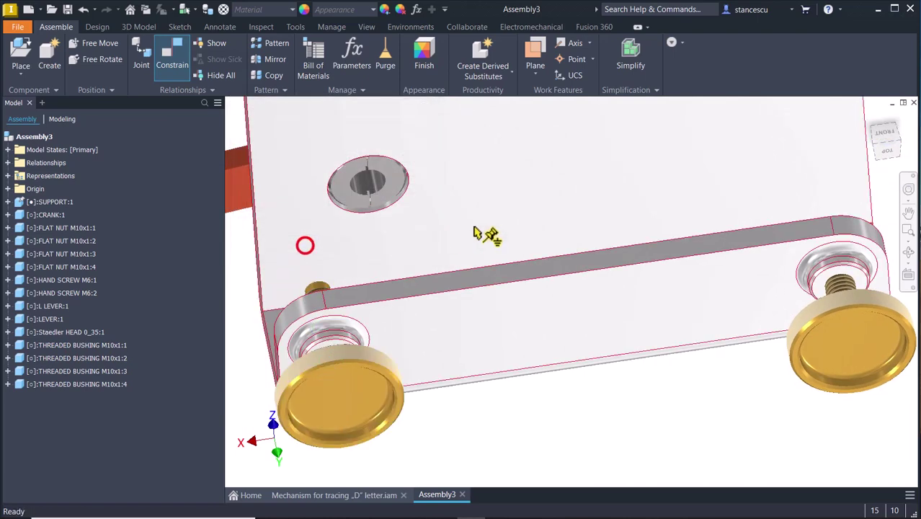
- Return to the home view and swing the long lever back and forth to check the mechanism's motion
key(F6)
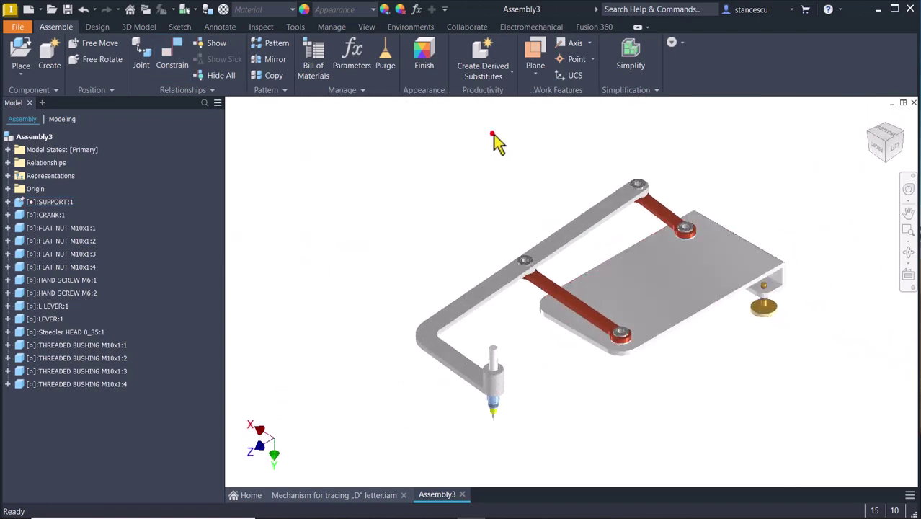
click(491, 134)
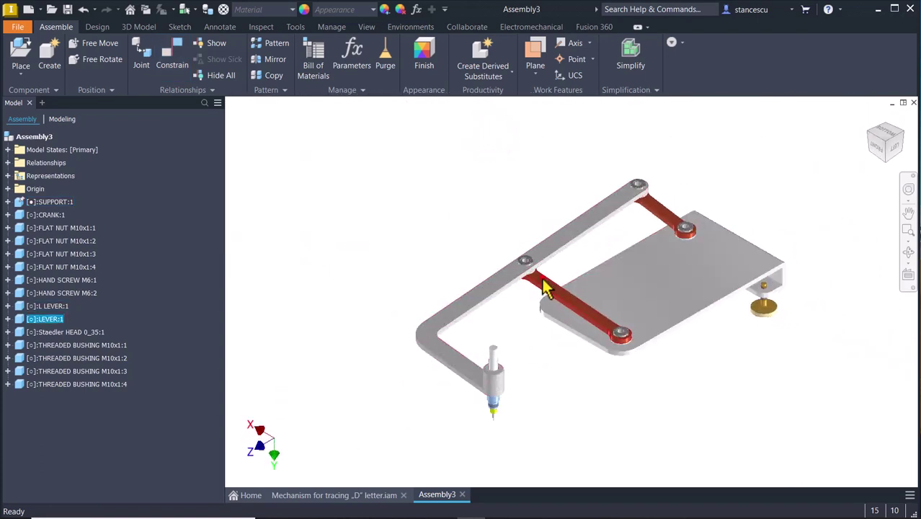
drag(542, 281, 527, 312)
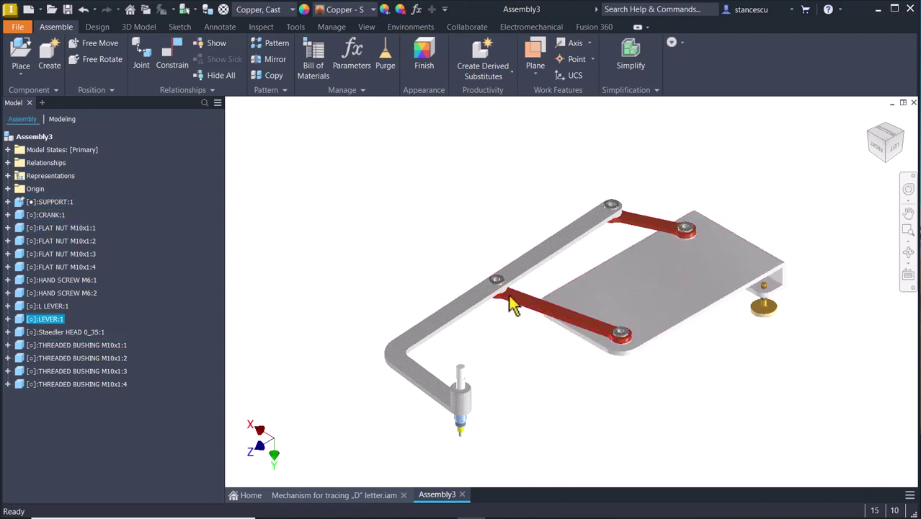
drag(510, 303, 522, 298)
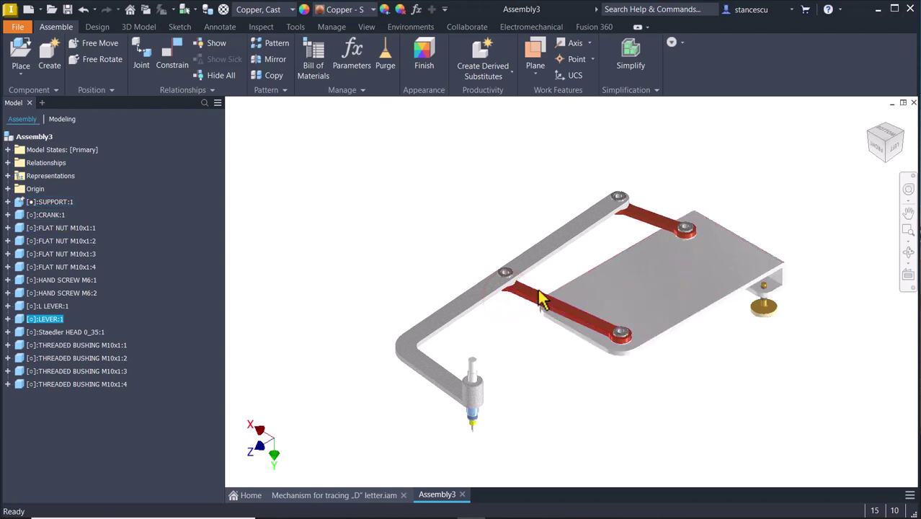
mouse_move(539, 298)
mouse_down()
mouse_move(532, 308)
mouse_move(544, 291)
mouse_move(528, 310)
mouse_move(527, 301)
mouse_up()
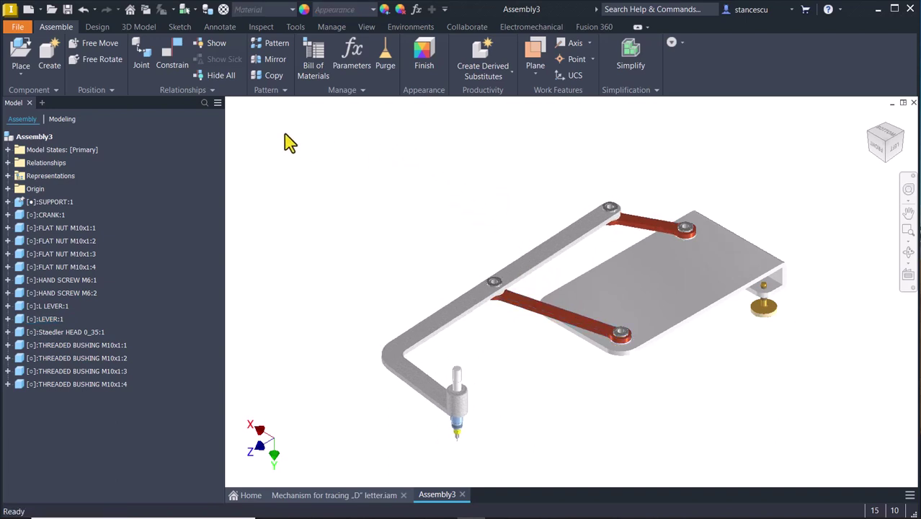
- Add a directed angle constraint of -51 degrees between the support plate's long side face and the crank's side face
click(175, 64)
click(266, 158)
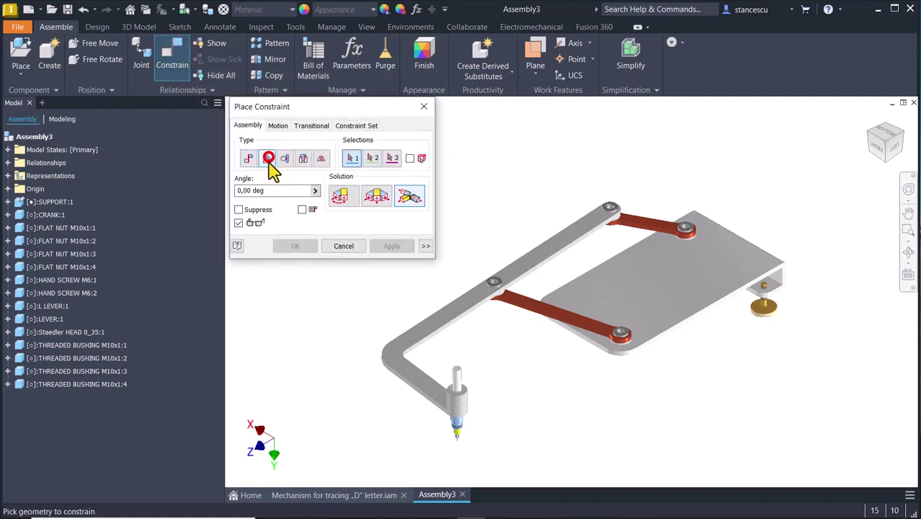
click(349, 203)
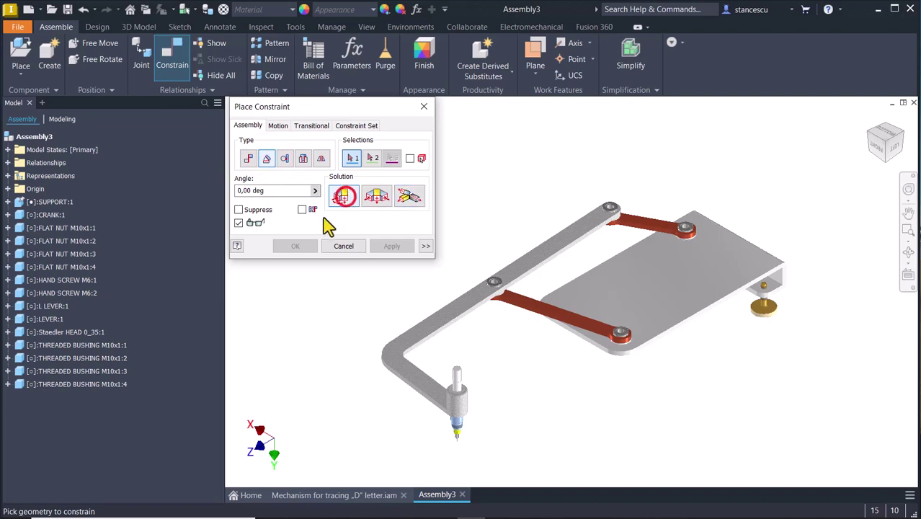
click(269, 190)
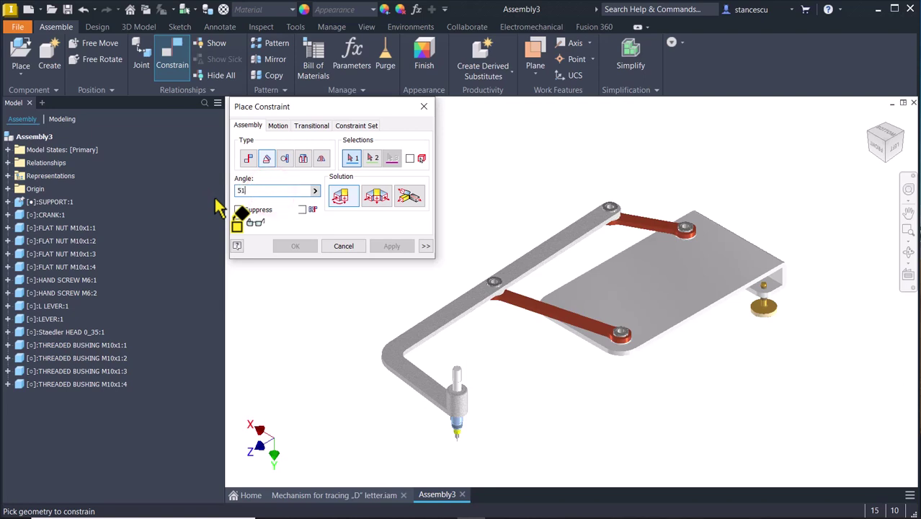
scroll(572, 347, up, 5)
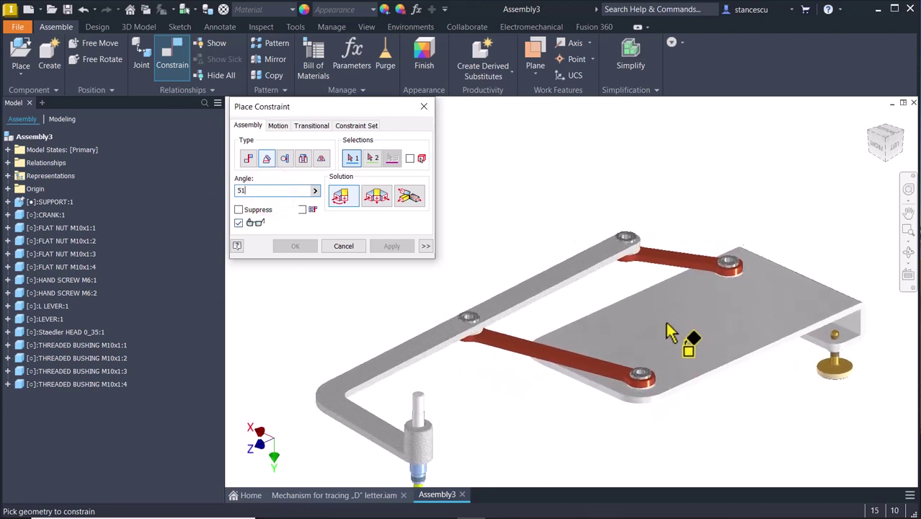
scroll(724, 422, up, 2)
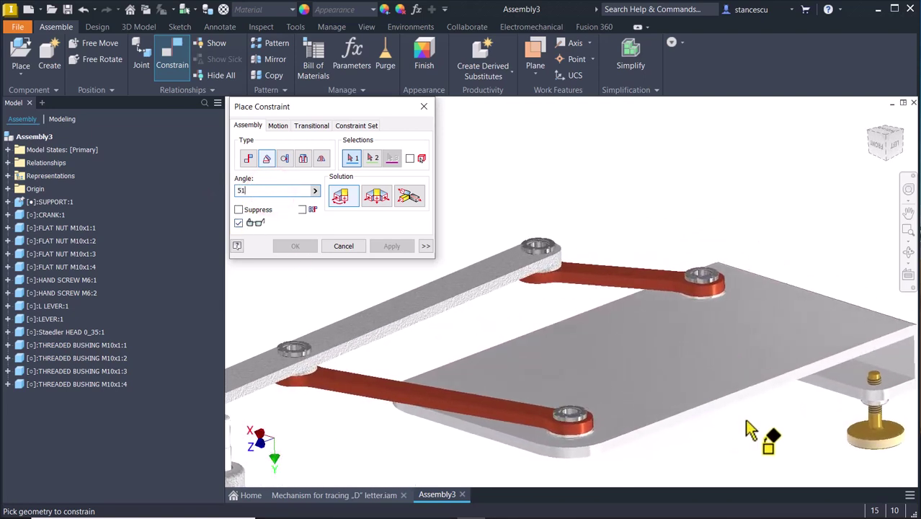
click(769, 390)
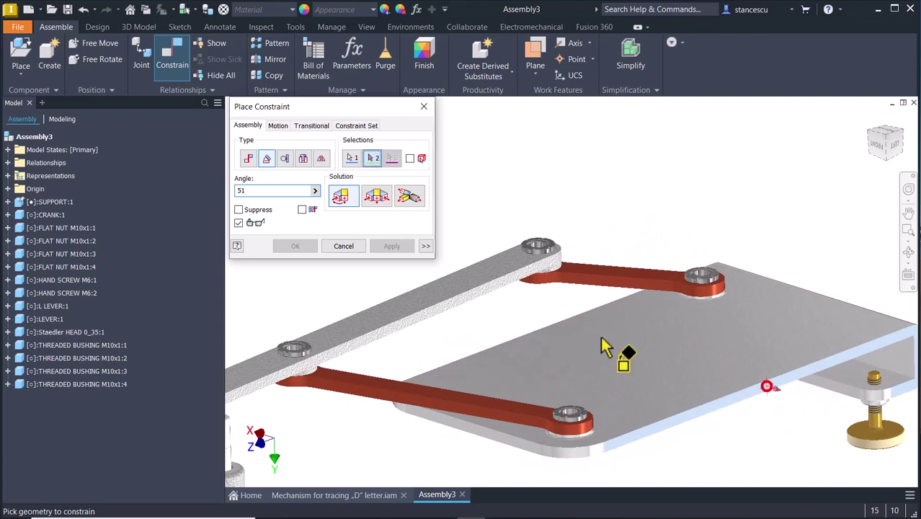
click(594, 281)
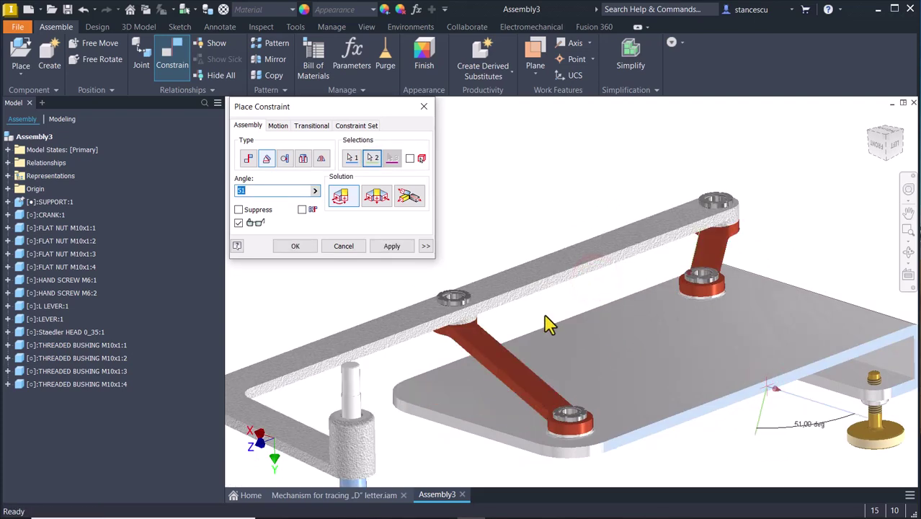
scroll(448, 383, down, 3)
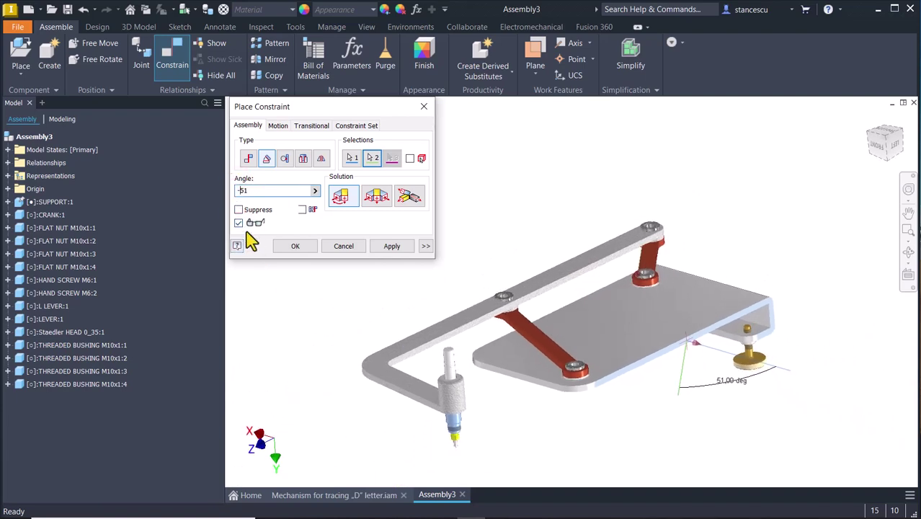
text(-)
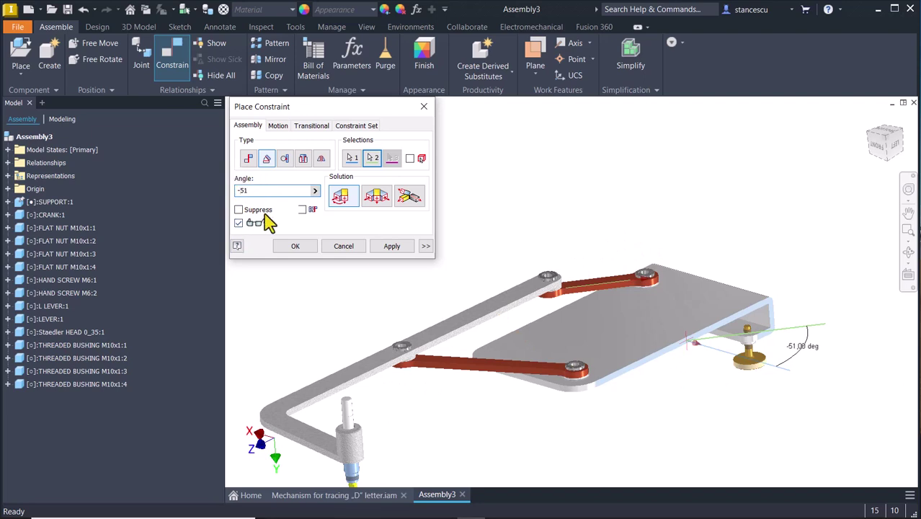
click(299, 244)
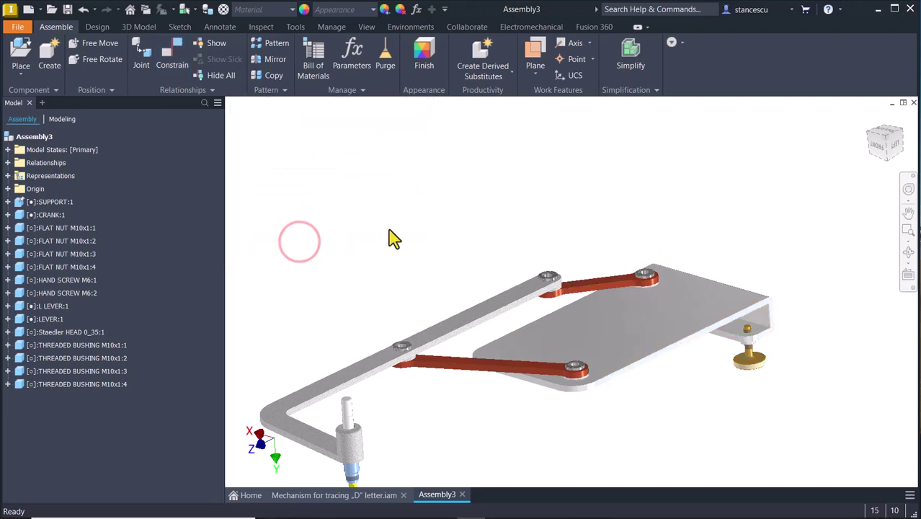
key(F6)
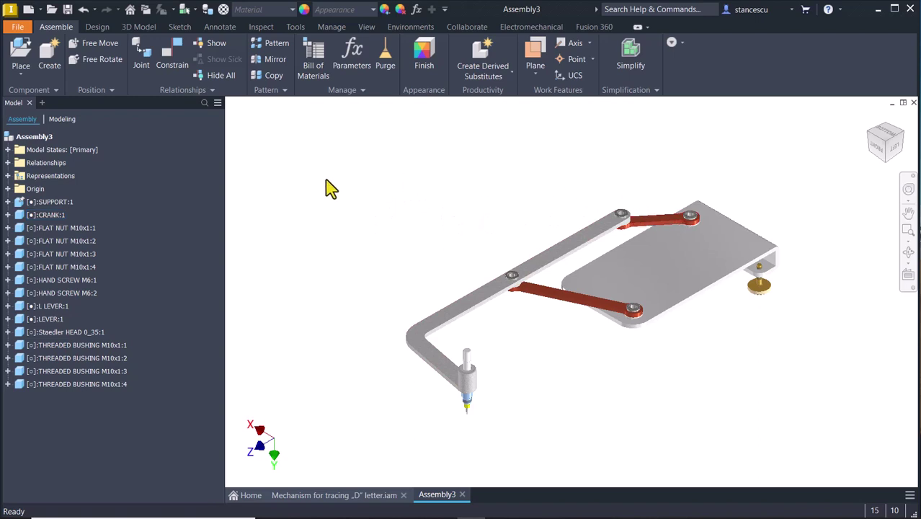
- Suppress the crank's -51 degree angle constraint so the crank can rotate
click(7, 214)
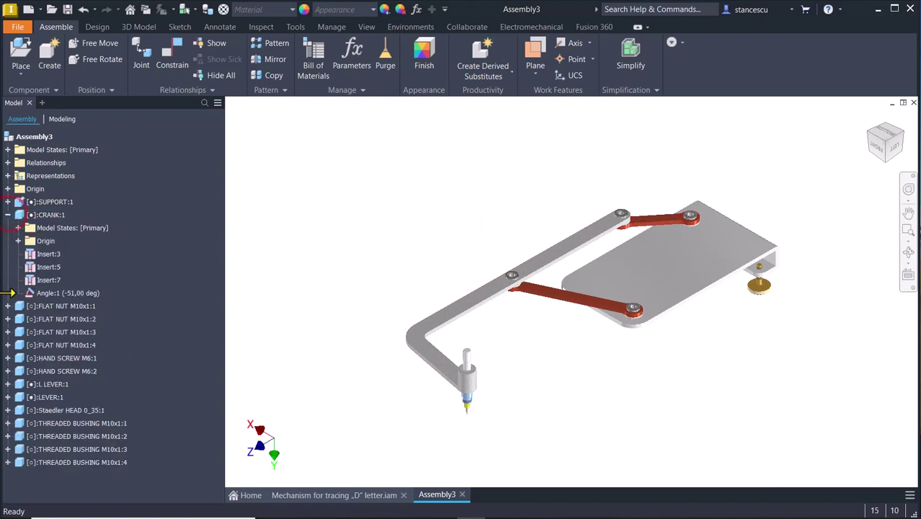
click(38, 295)
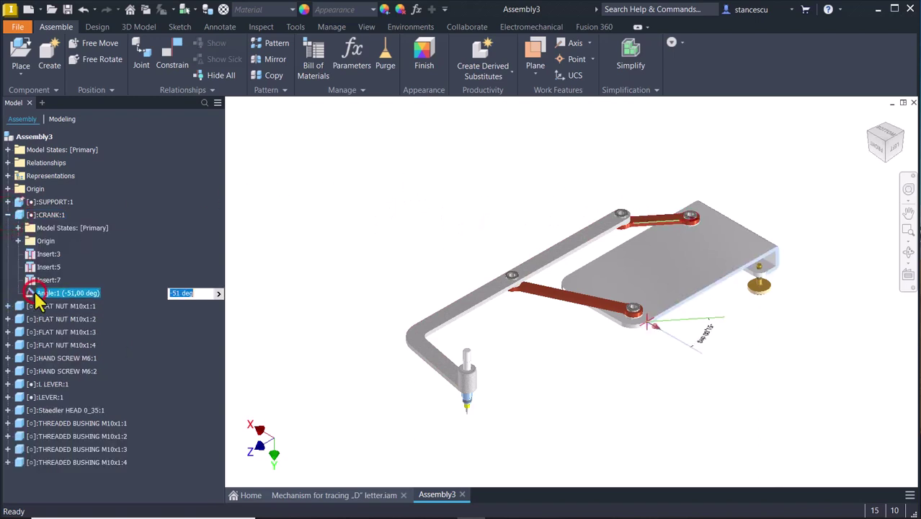
right_click(37, 297)
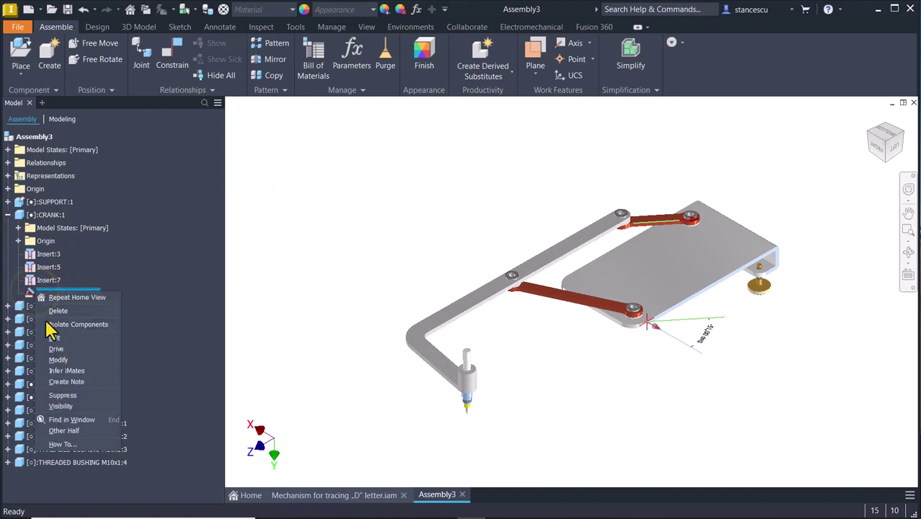
click(62, 396)
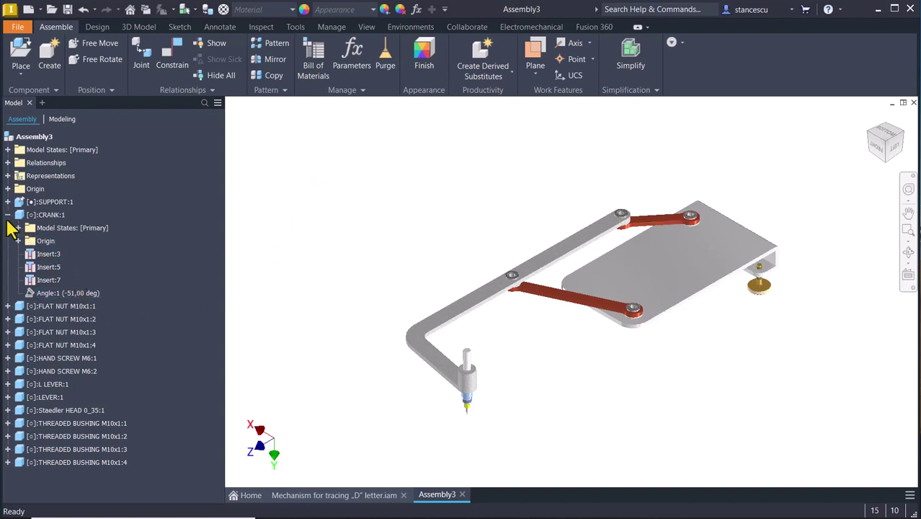
click(8, 215)
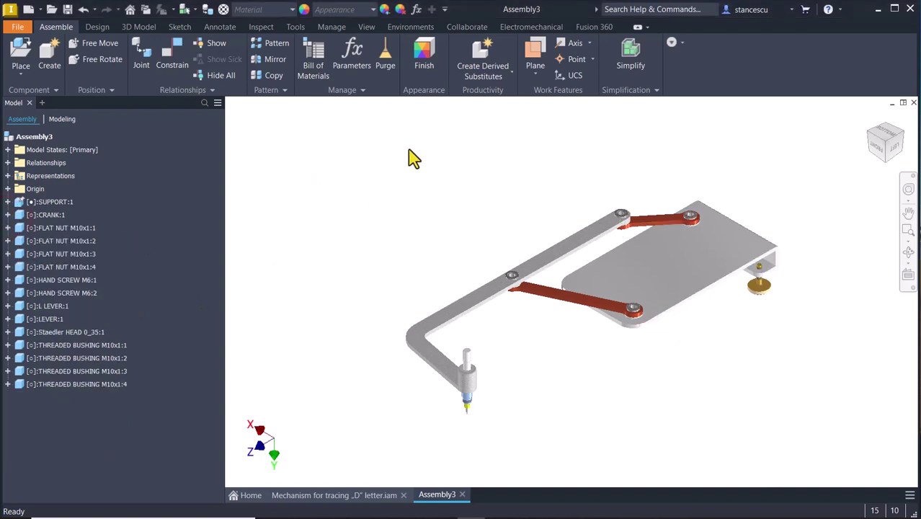
- Open the assembly in Dynamic Simulation, run the default simulation once, rewind it and return to construction mode
click(411, 29)
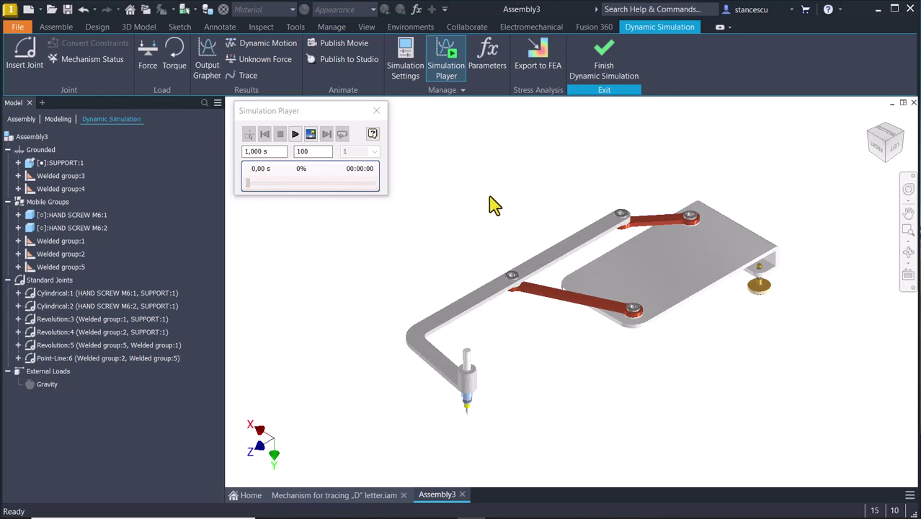
click(294, 136)
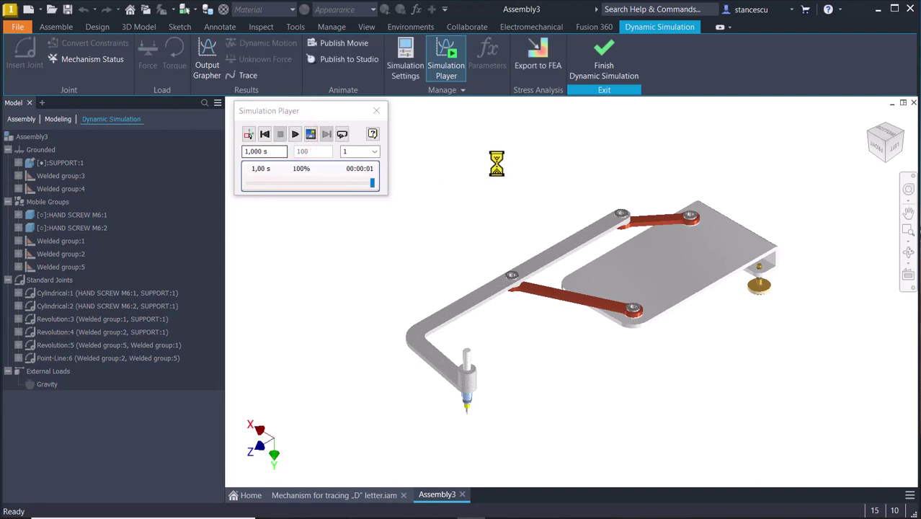
click(264, 134)
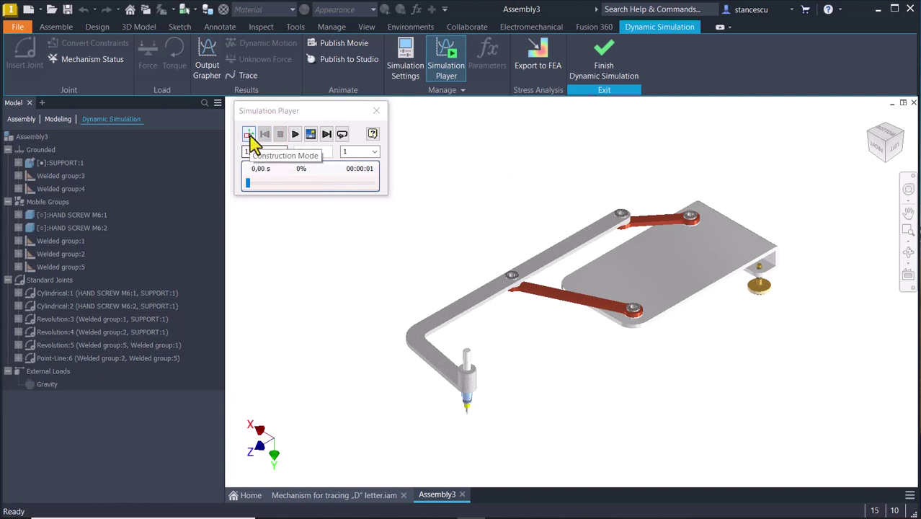
click(248, 134)
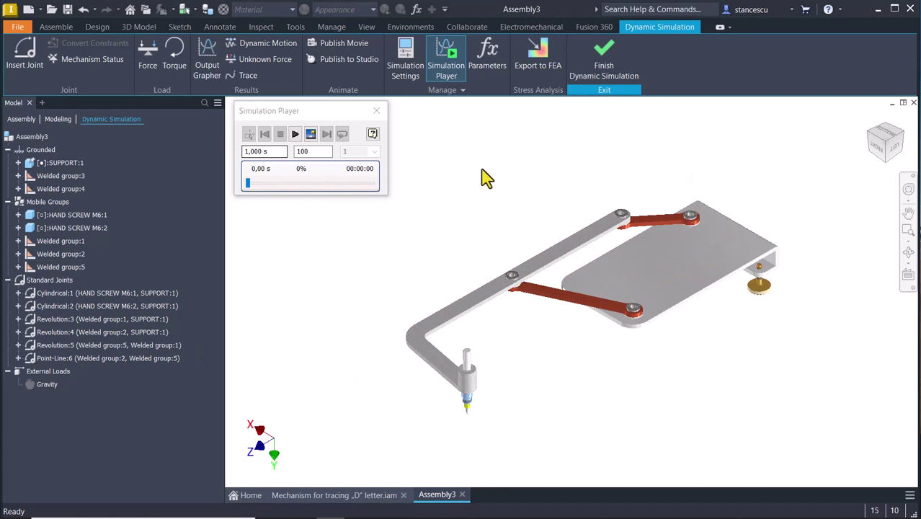
- Edit the revolution joint between the crank and the support and enable imposed motion on its rotational degree of freedom
click(134, 334)
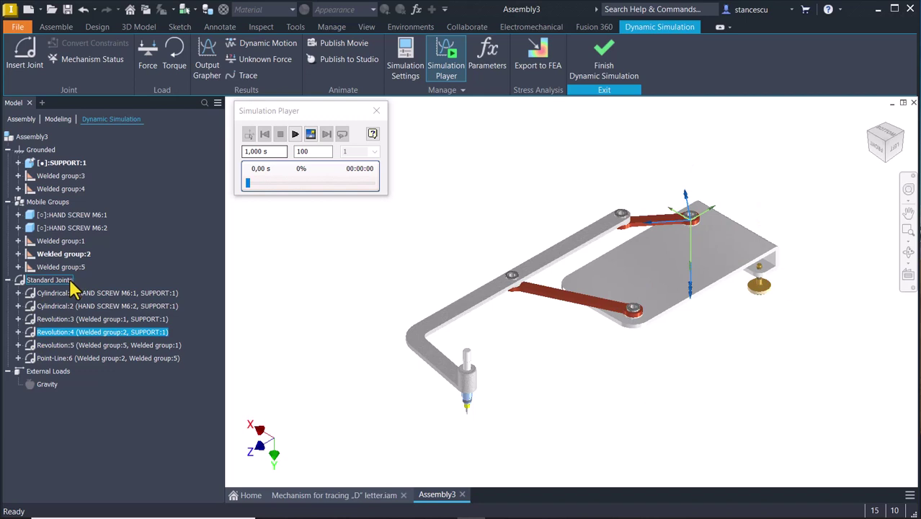
double_click(30, 333)
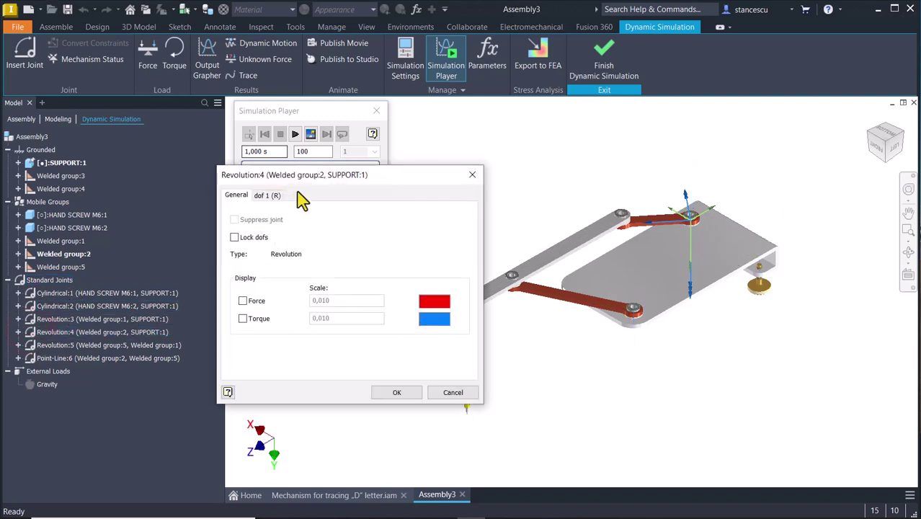
drag(322, 174, 254, 194)
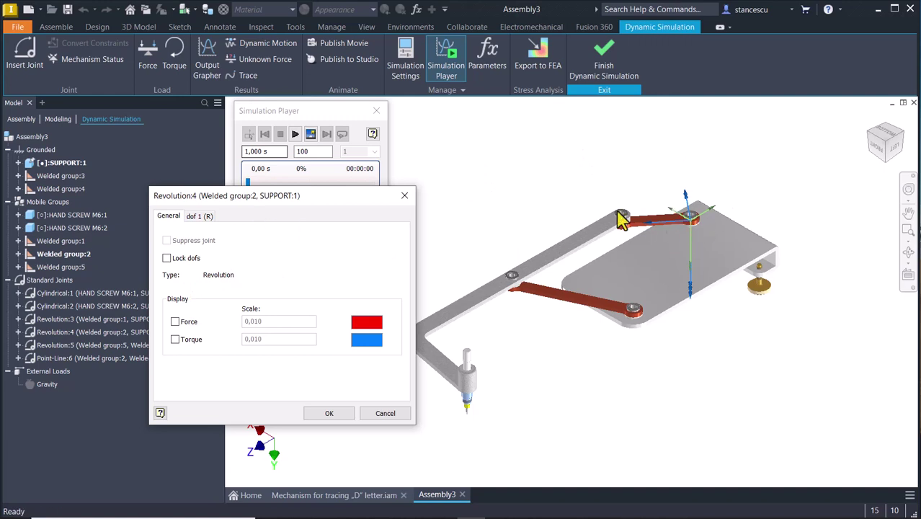
click(199, 218)
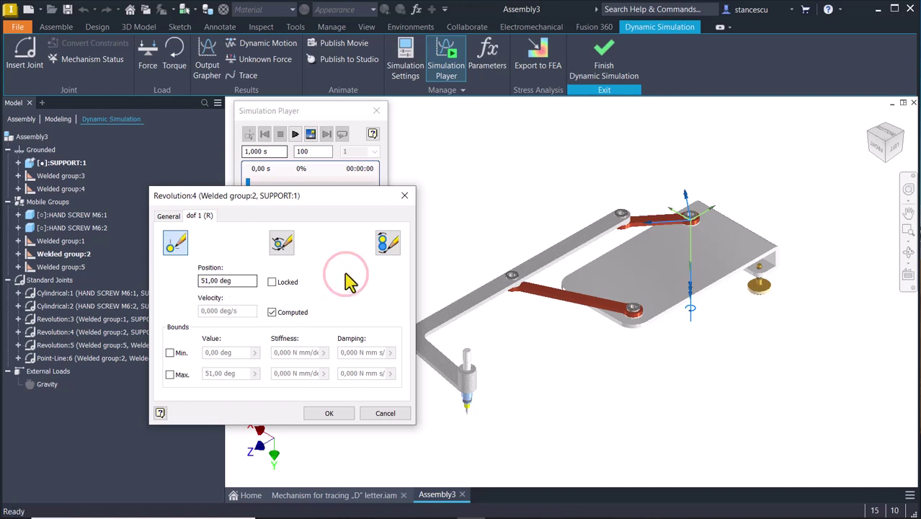
click(387, 245)
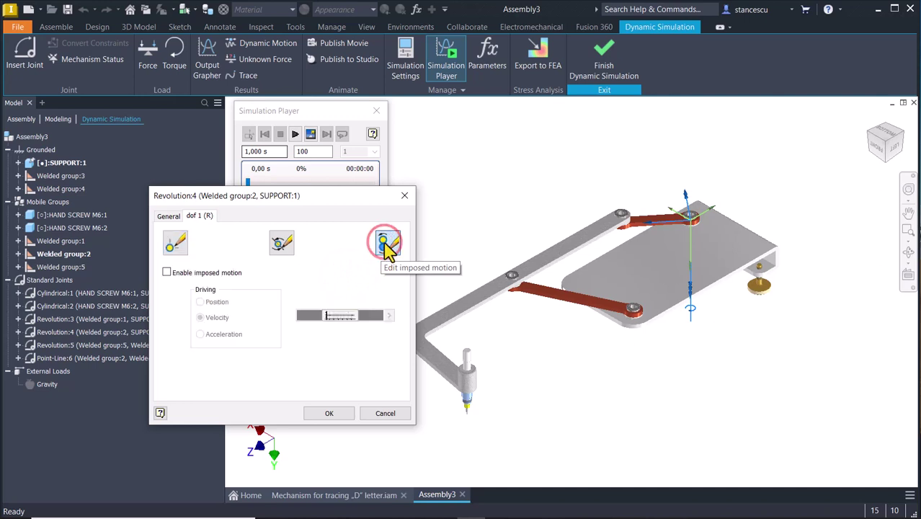
click(166, 273)
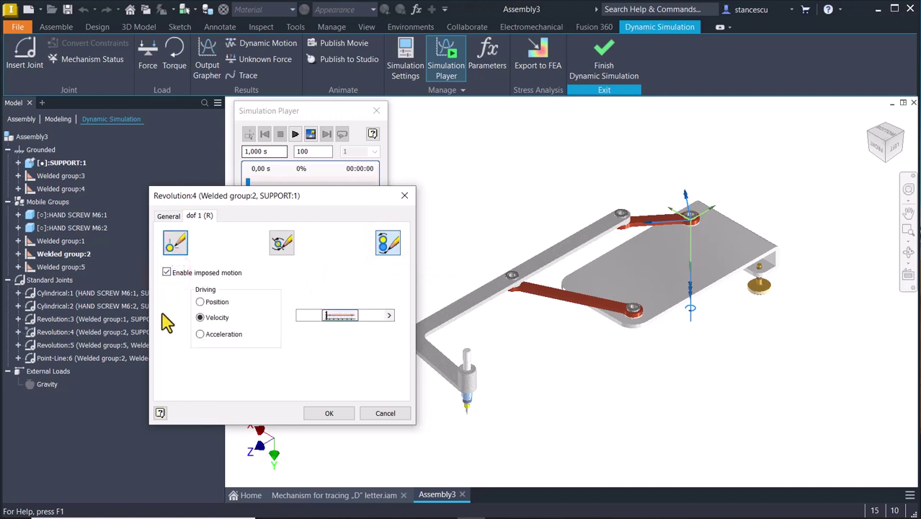
- Drive the crank-to-support revolution joint with a constant velocity of 36 deg/s
click(388, 315)
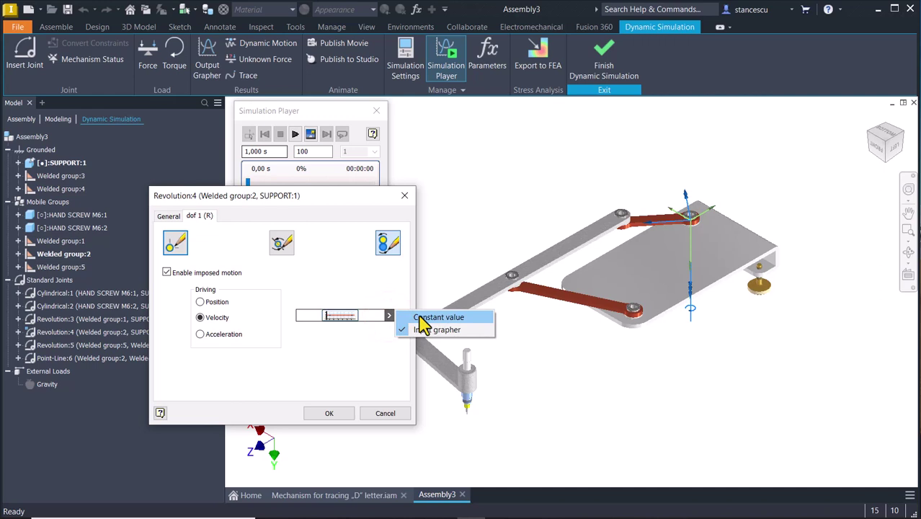
click(421, 317)
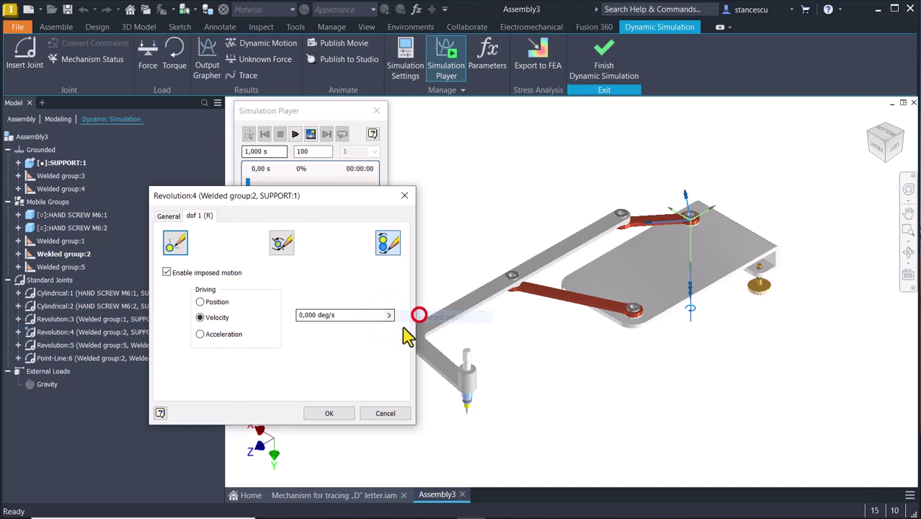
click(313, 317)
key(shift+Home)
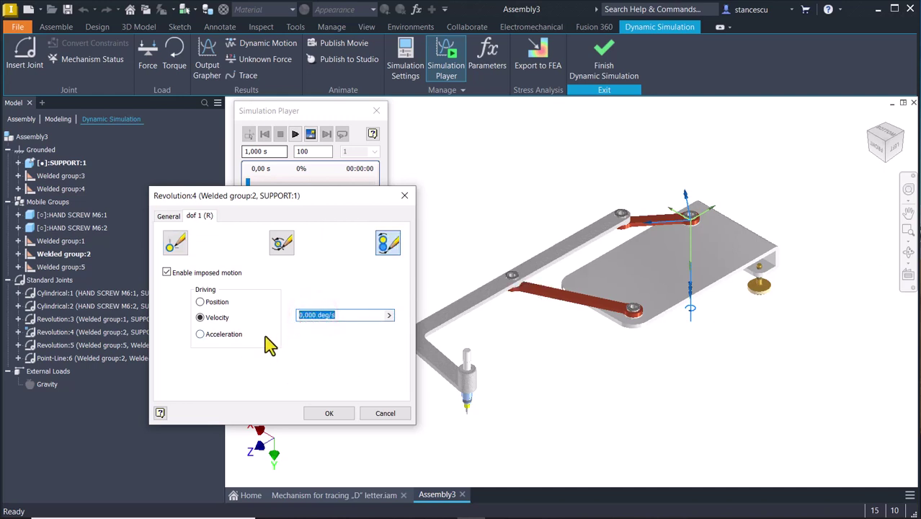
click(314, 315)
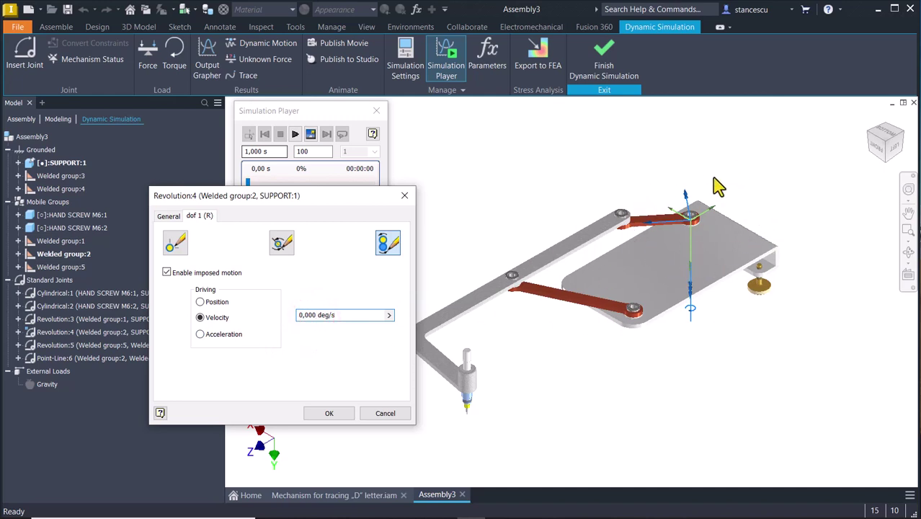
double_click(313, 315)
text(360/10)
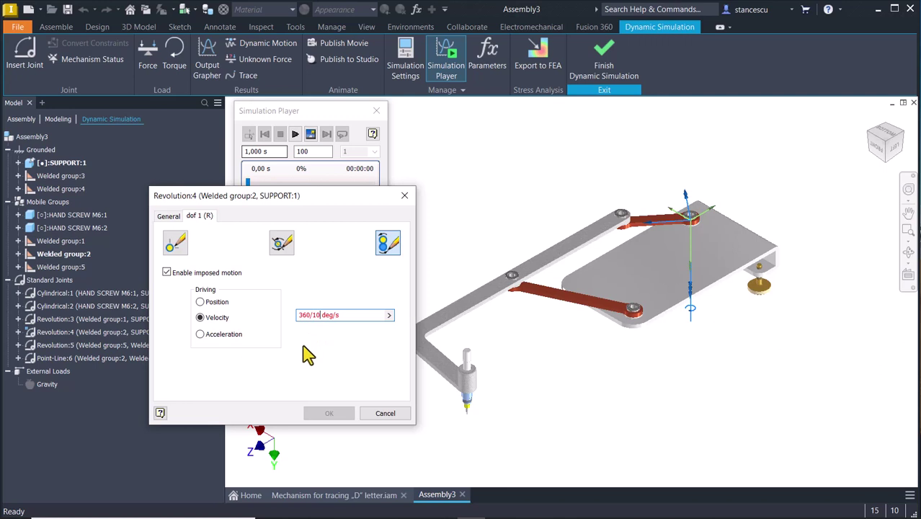
key(BackSpace)
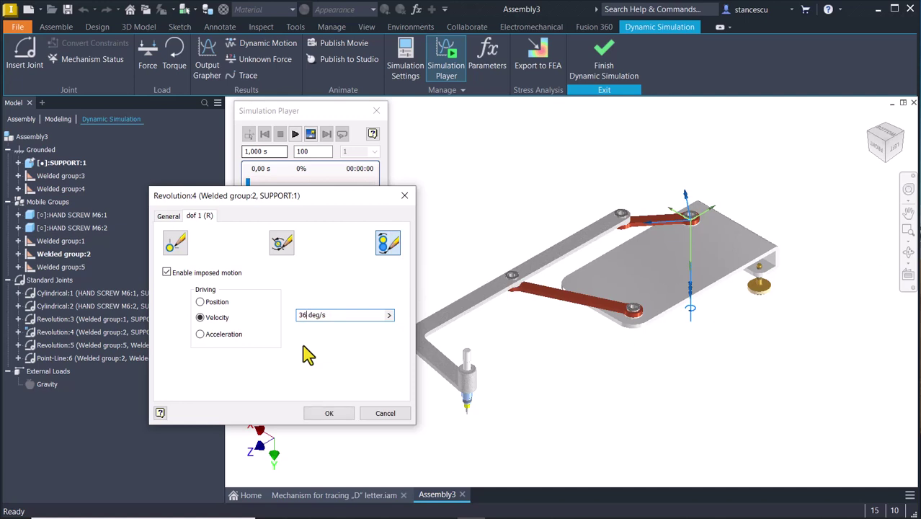
click(333, 414)
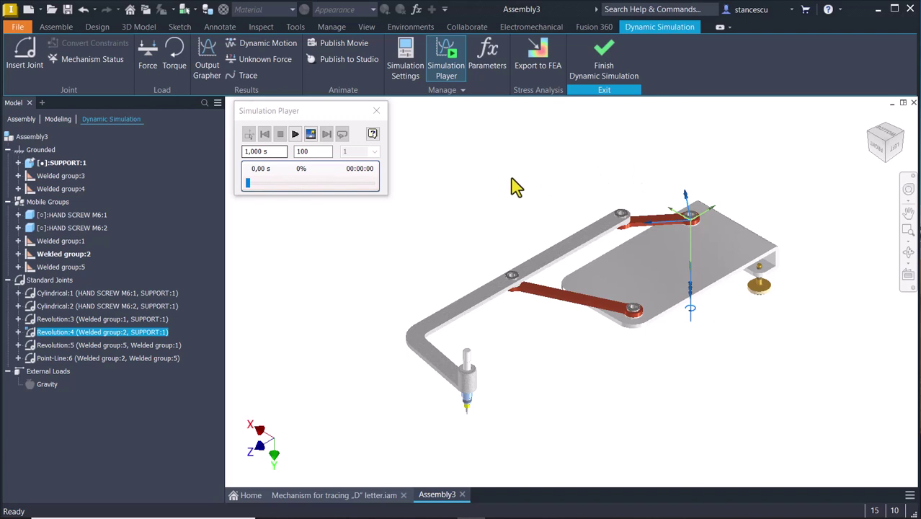
- Set the simulation's final time to 10 s with 1000 images
click(26, 137)
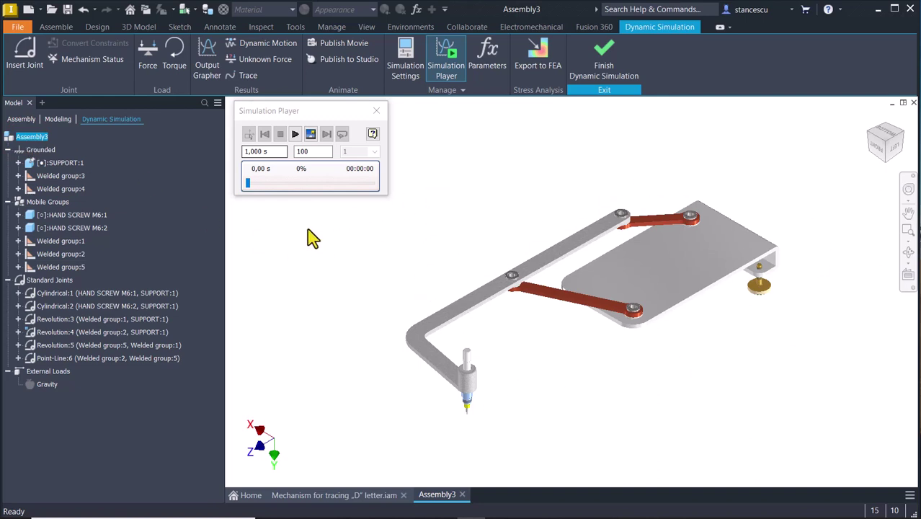
click(246, 151)
key(shift+Home)
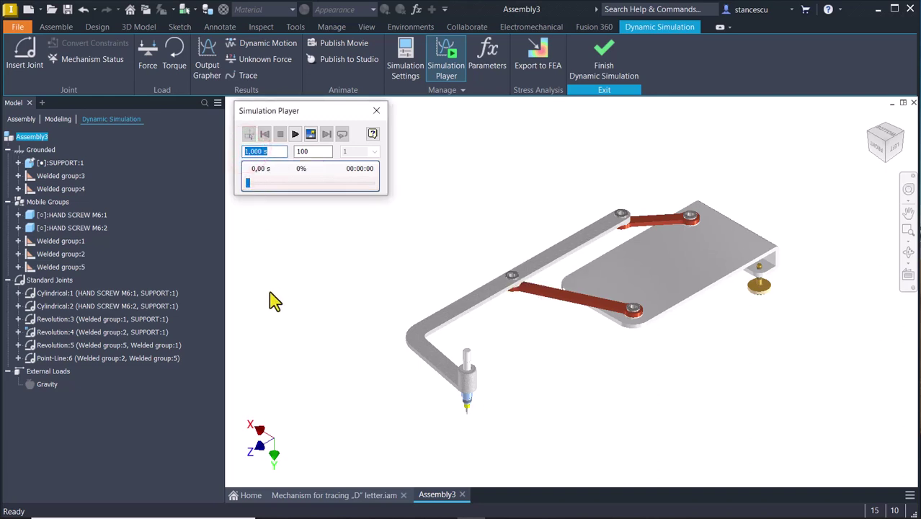
- Run the simulation to check the crank's direction of rotation, stop it about halfway, rewind it and return to construction mode
click(296, 136)
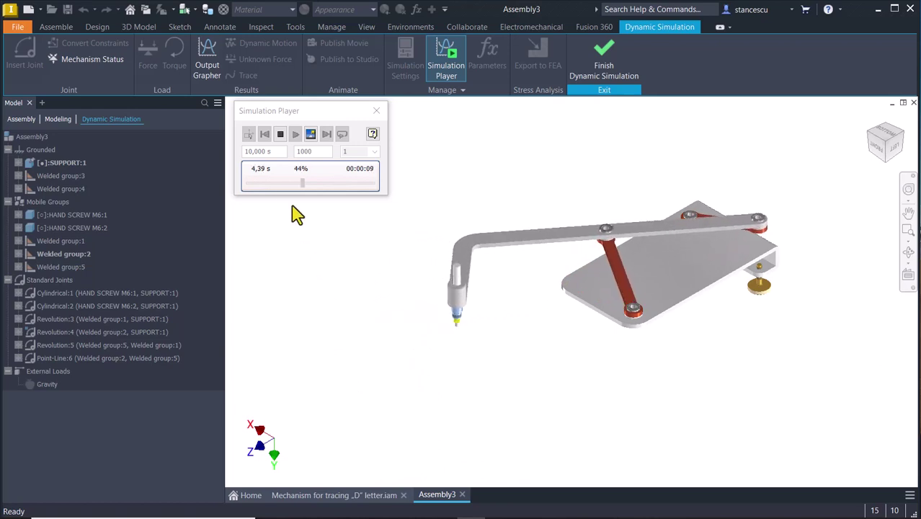
click(280, 134)
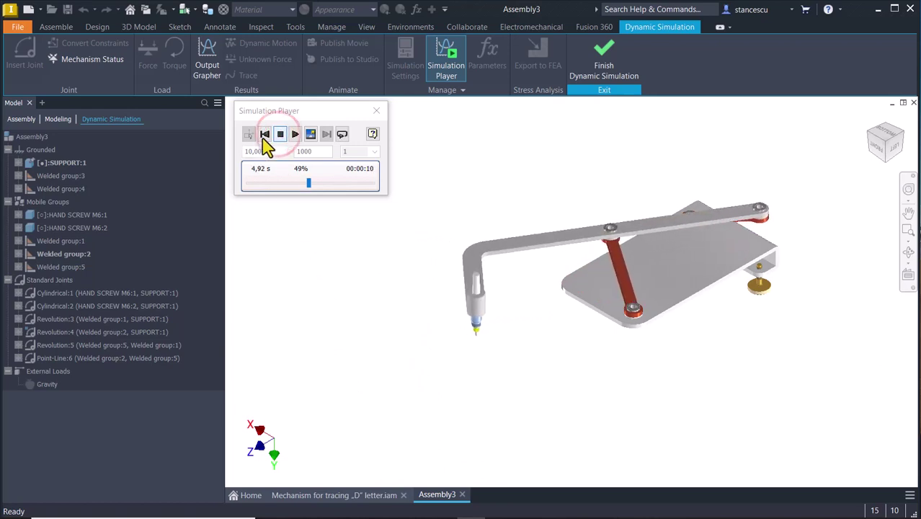
click(265, 135)
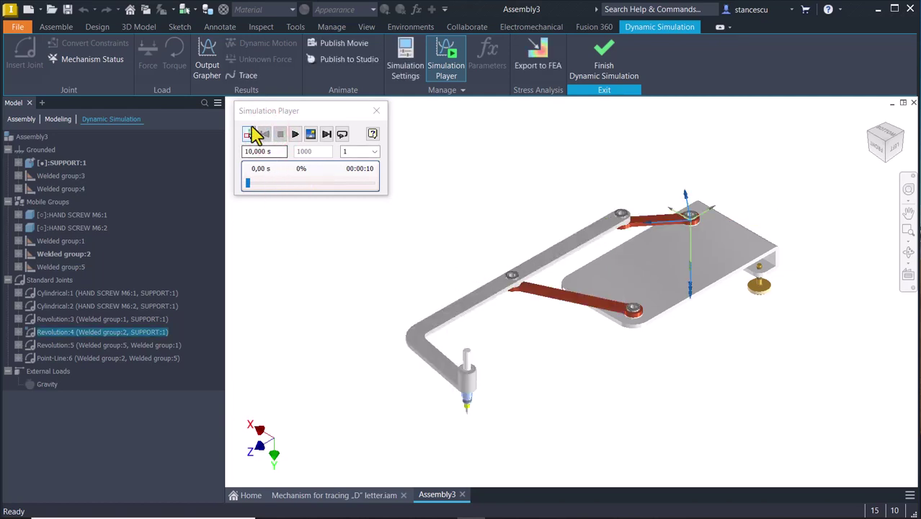
click(248, 136)
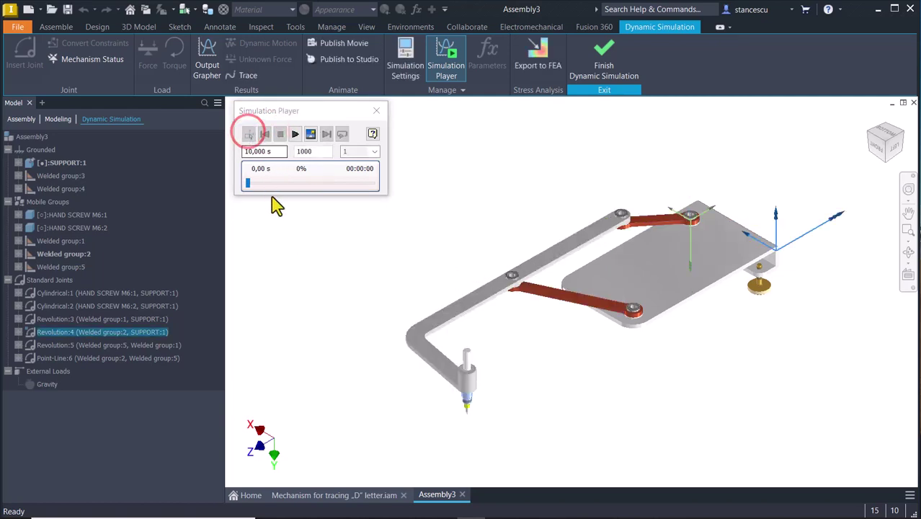
- Reverse the direction of the imposed 36 deg/s velocity on the crank-to-support revolution joint
double_click(28, 333)
key(shift+Home)
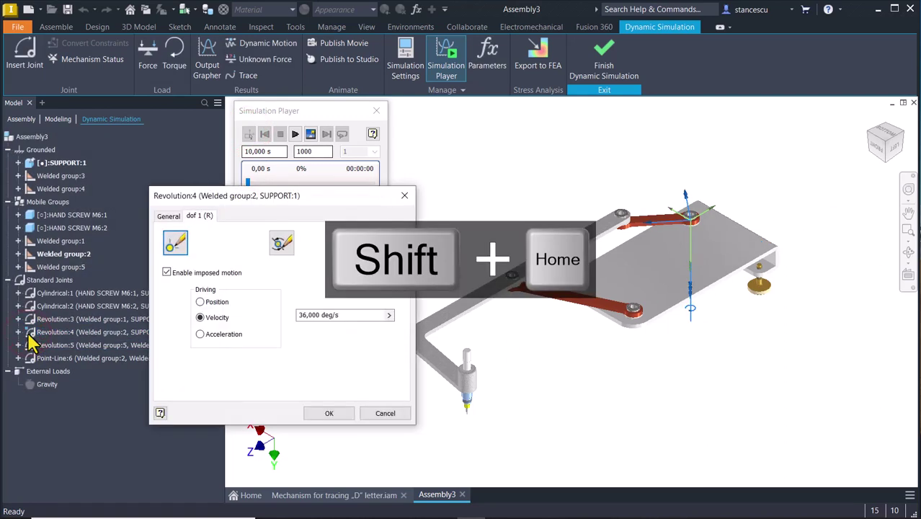
click(297, 316)
click(297, 316)
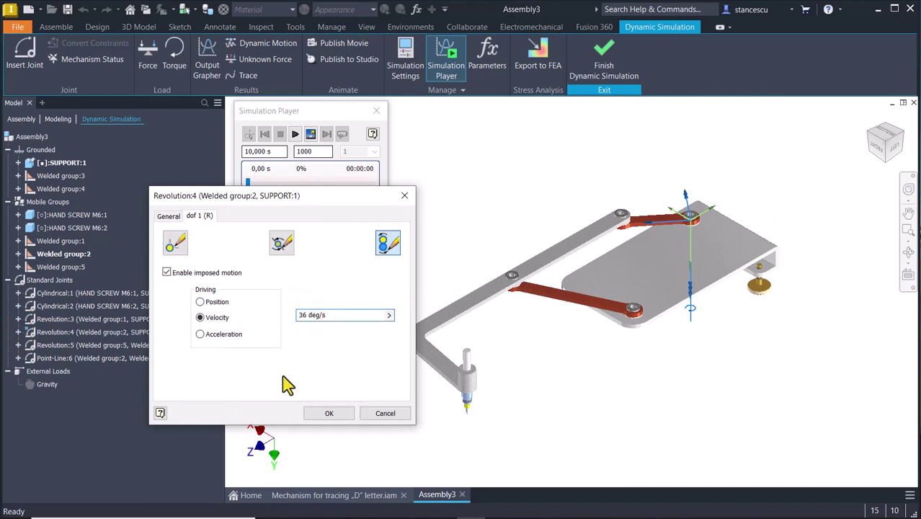
click(330, 414)
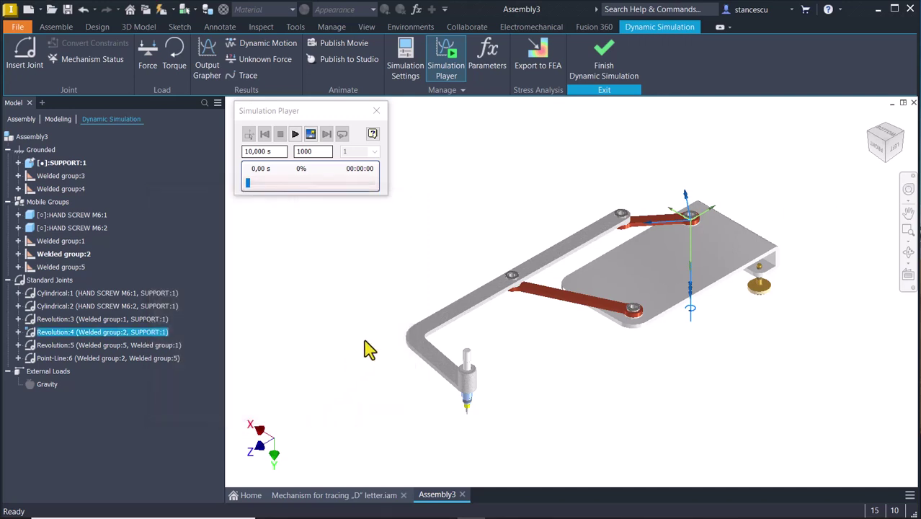
click(31, 137)
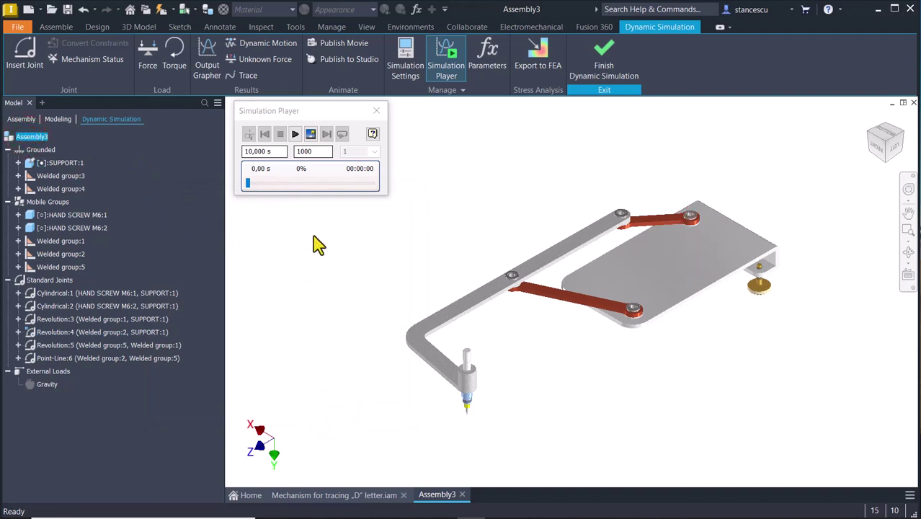
- Run the simulation with the reversed crank rotation, stop it about halfway and rewind it to the start
click(294, 134)
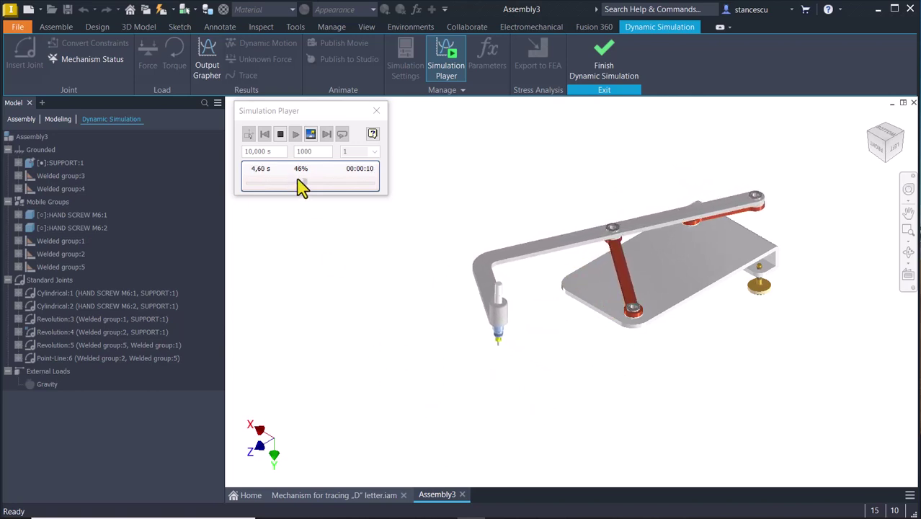
click(281, 135)
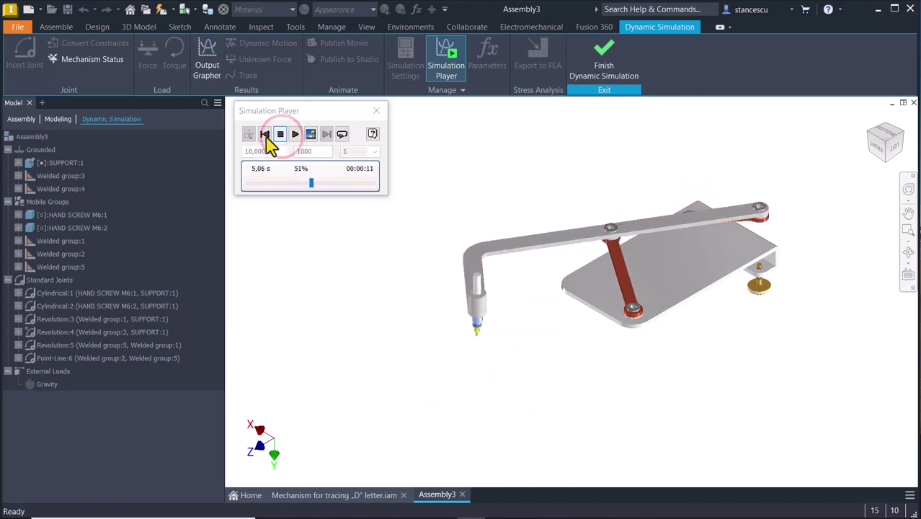
click(264, 135)
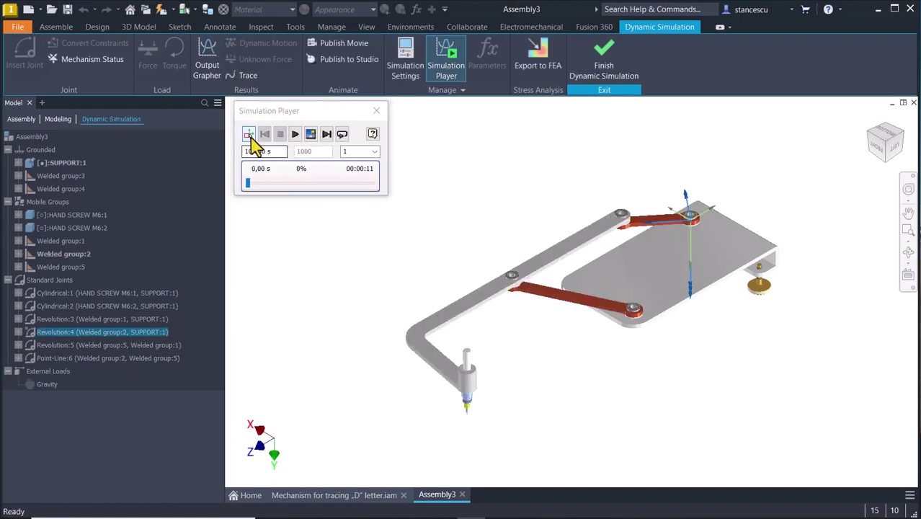
- Create a trace with its origin at the pen tip, Grounded as the reference and only the trajectory's trace display enabled
click(245, 76)
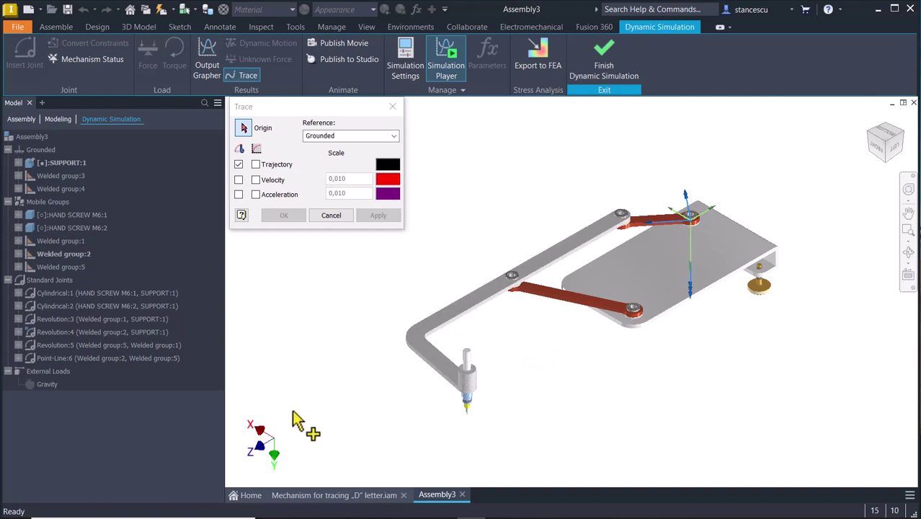
scroll(461, 451, up, 4)
scroll(442, 426, up, 3)
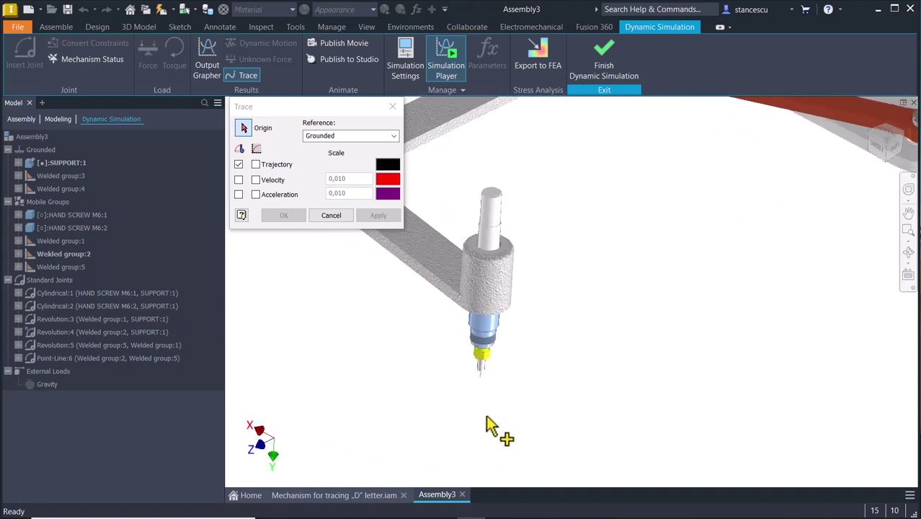
click(492, 380)
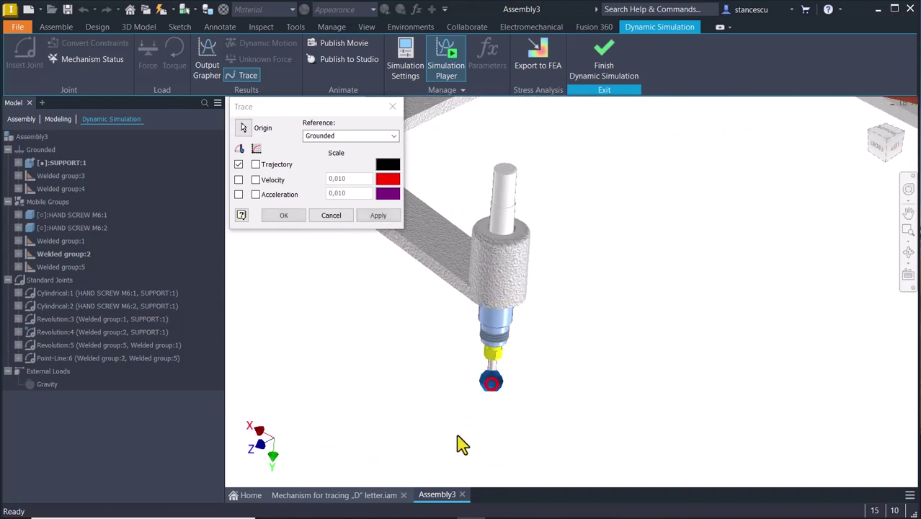
scroll(438, 449, down, 5)
scroll(441, 447, down, 2)
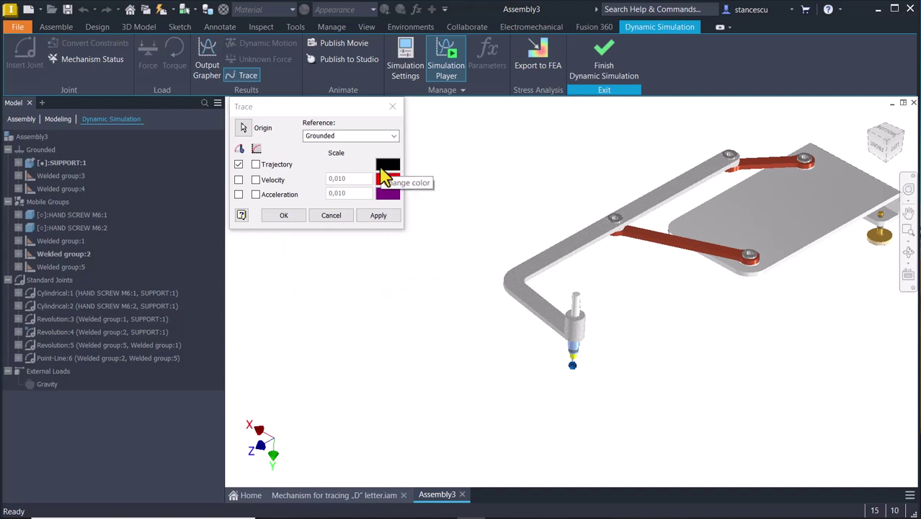
click(277, 215)
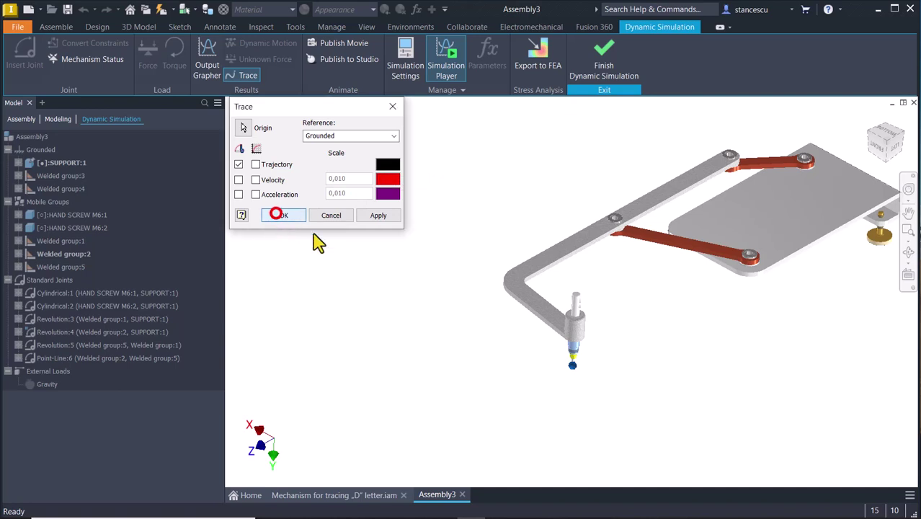
click(388, 299)
key(F6)
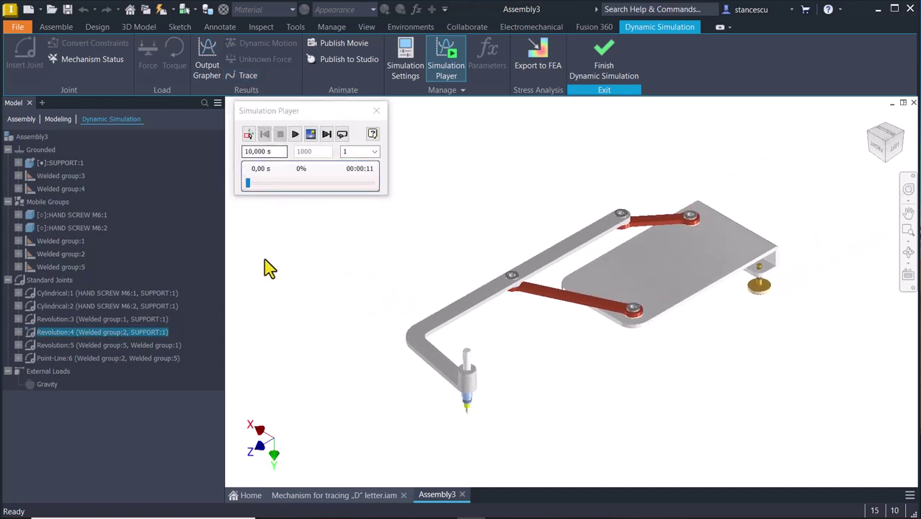
- Run the full 10 s simulation to draw the pen tip's trajectory, stopping about halfway before completing it, and inspect the traced curve
click(295, 135)
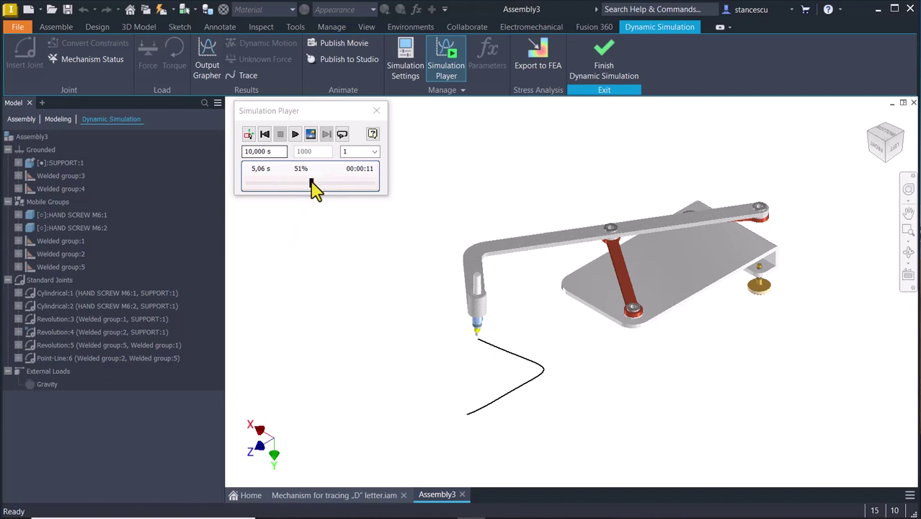
click(296, 134)
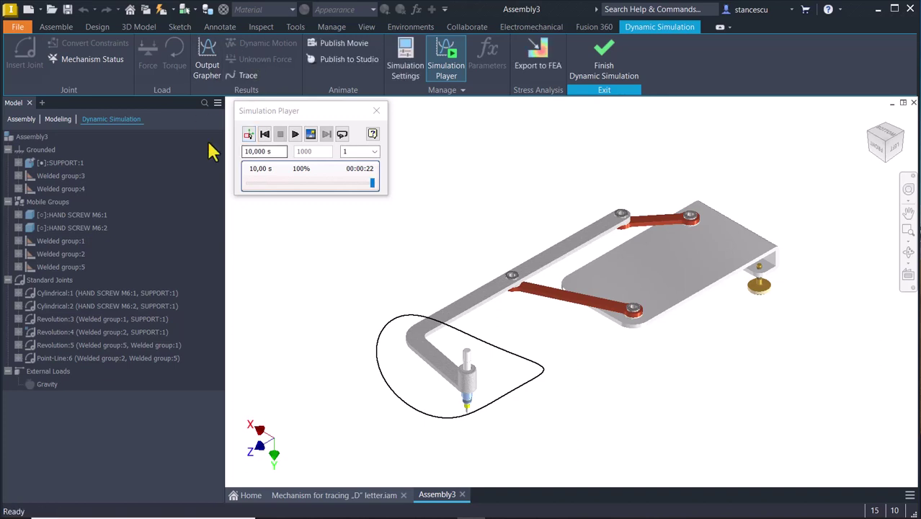
click(373, 241)
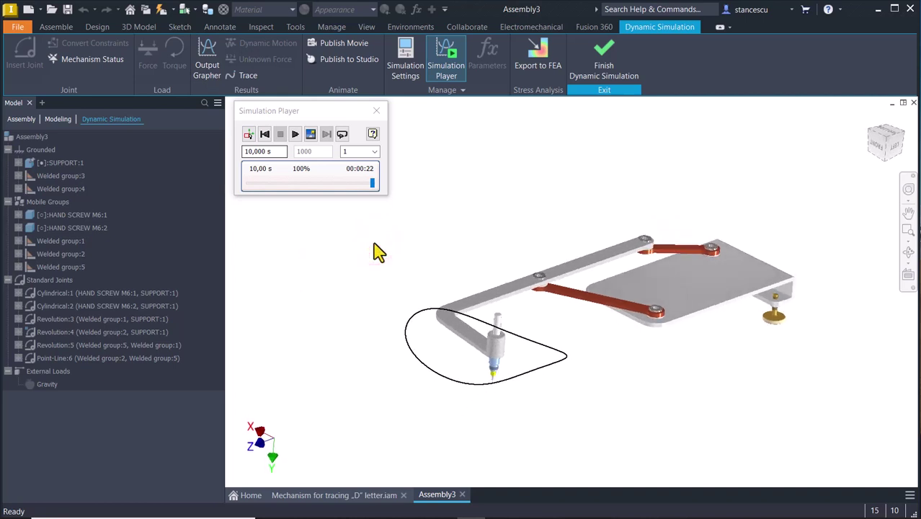
mouse_move(373, 252)
shift+middle_down()
mouse_move(535, 350)
mouse_move(343, 332)
mouse_move(588, 355)
mouse_move(578, 364)
mouse_move(575, 349)
mouse_move(747, 366)
mouse_move(598, 358)
mouse_move(658, 359)
mouse_move(676, 384)
mouse_move(683, 405)
mouse_move(609, 407)
mouse_move(629, 407)
mouse_move(638, 426)
mouse_move(618, 405)
mouse_move(631, 339)
mouse_move(475, 362)
mouse_move(744, 422)
mouse_move(695, 350)
mouse_move(634, 342)
mouse_move(631, 328)
mouse_move(596, 324)
mouse_move(446, 354)
mouse_move(501, 286)
mouse_move(448, 322)
mouse_move(532, 364)
mouse_move(540, 374)
mouse_move(528, 381)
shift+middle_up()
key(F6)
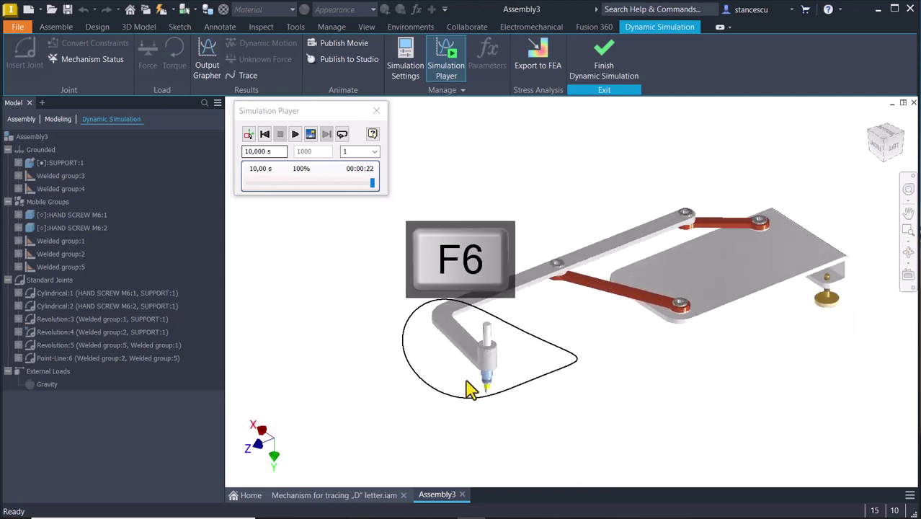
click(333, 257)
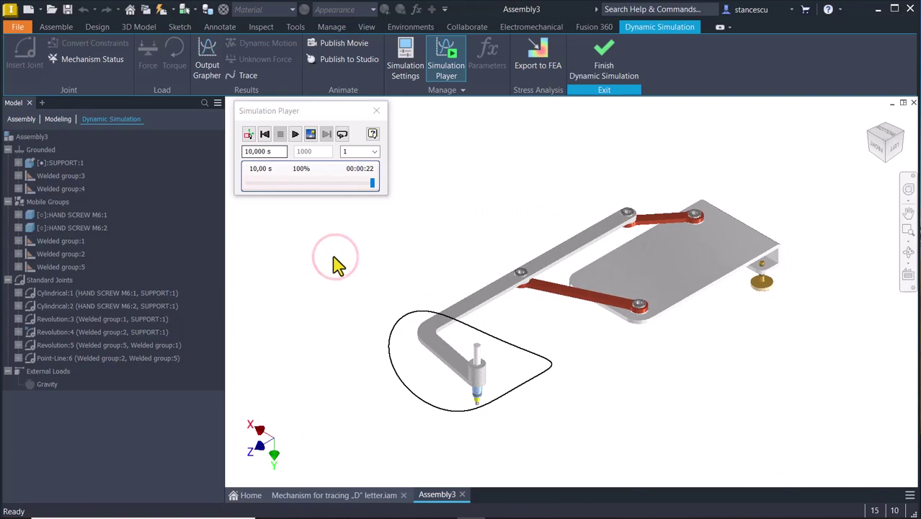